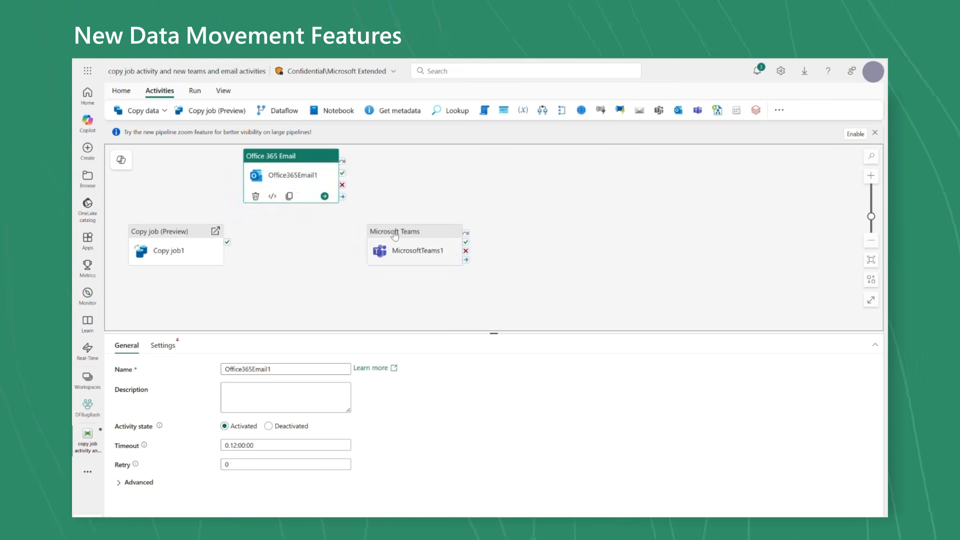
# Reposition the Microsoft Teams activity below the Office 365 Email activity on the pipeline canvas
pyautogui.moveTo(394, 236); pyautogui.dragTo(280, 272)
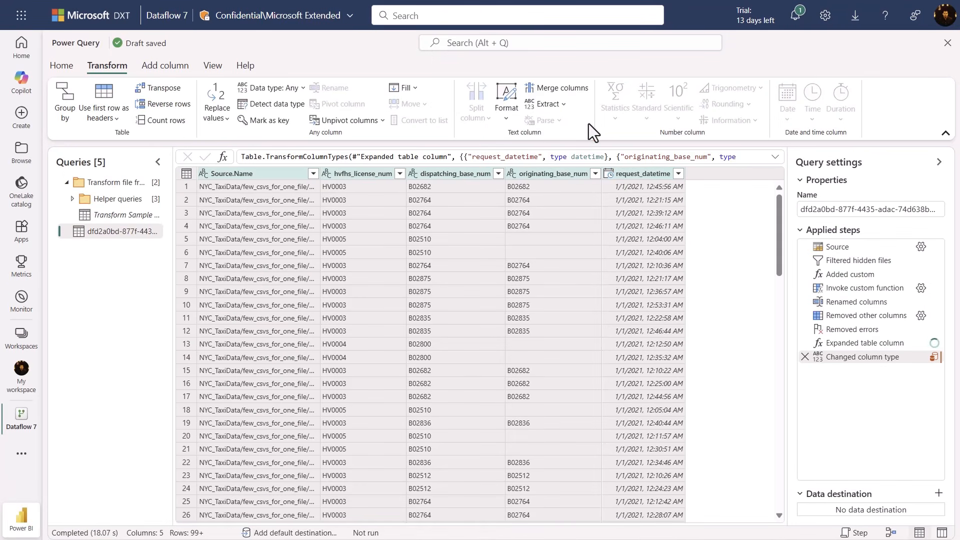
# After the Source step, insert a filter keeping only rows whose Folder Path equals the container/NYC_TaxiData/multiple_csvs_for_one_file/ folder
pyautogui.moveTo(885, 261)
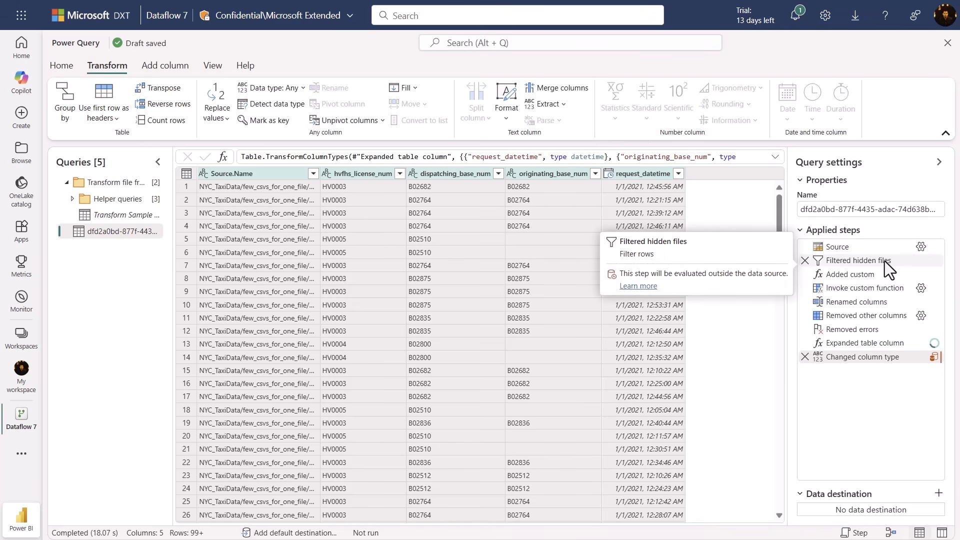
pyautogui.click(873, 252)
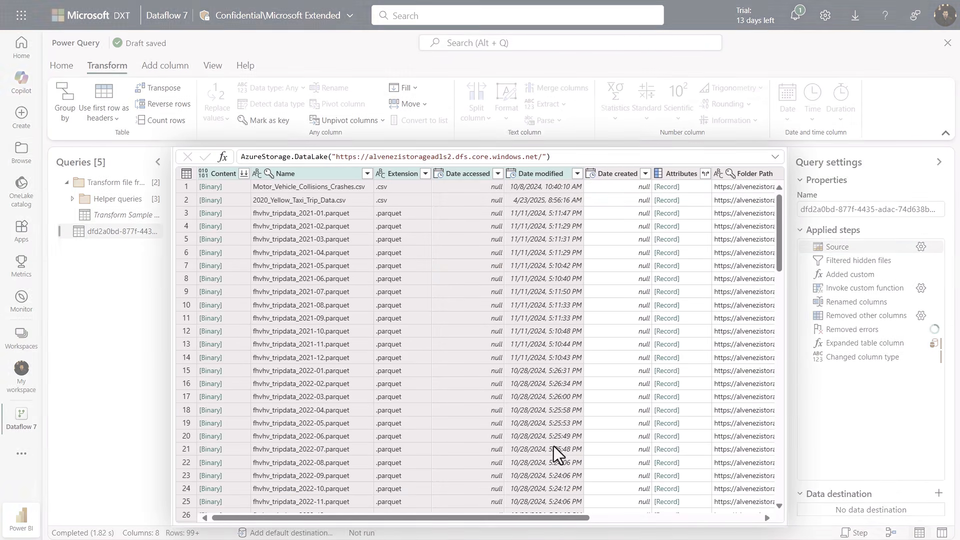
pyautogui.moveTo(578, 520); pyautogui.dragTo(746, 501)
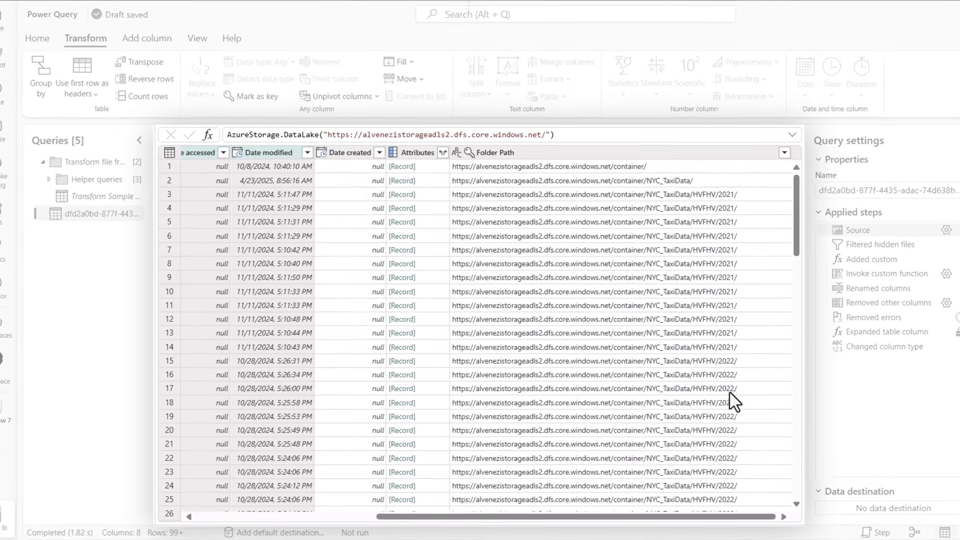
pyautogui.scroll(-5, 720, 400)
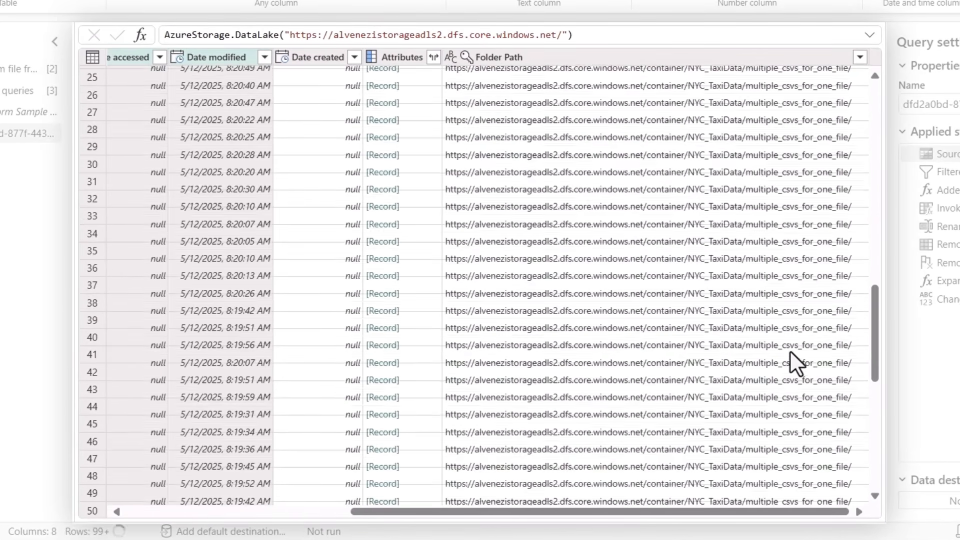
pyautogui.scroll(-6, 786, 340)
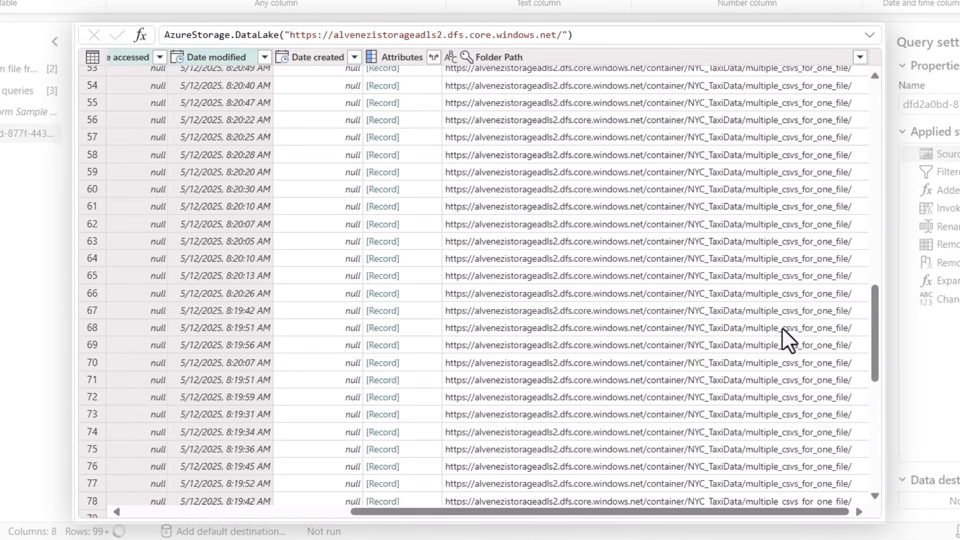
pyautogui.click(767, 226)
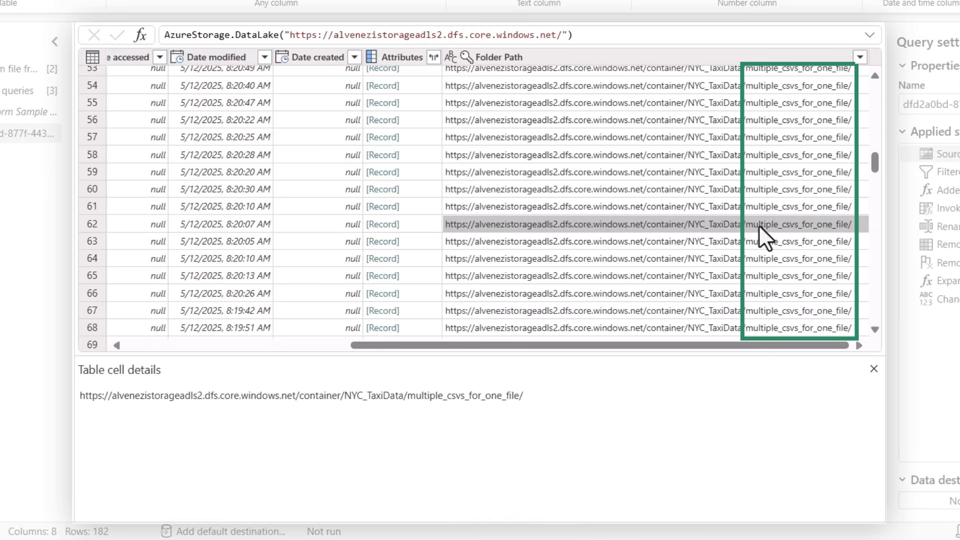
pyautogui.rightClick(760, 226)
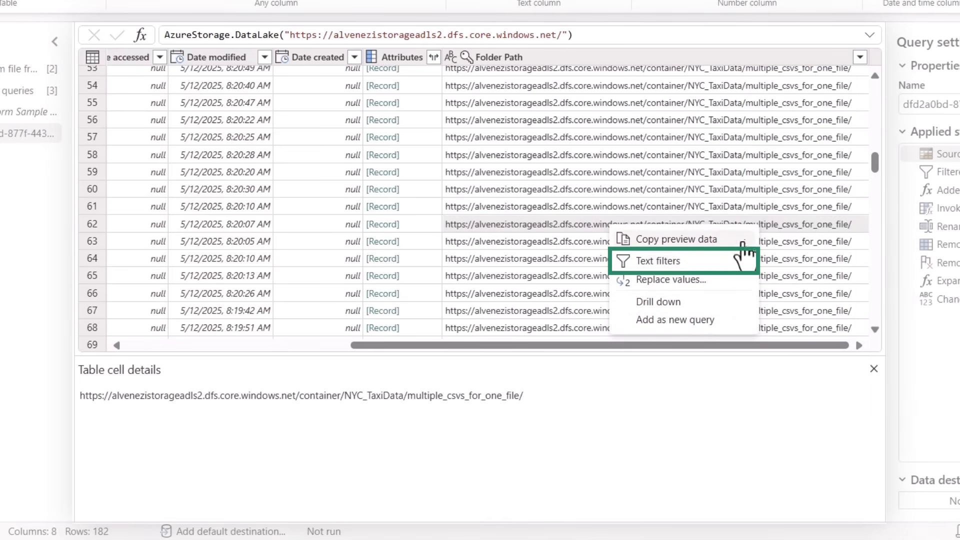
pyautogui.moveTo(741, 268)
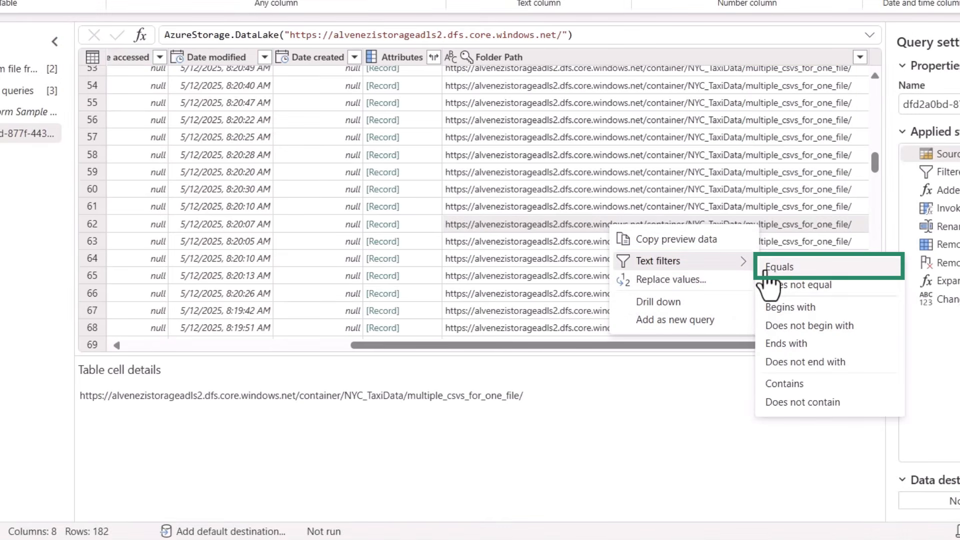
pyautogui.click(766, 269)
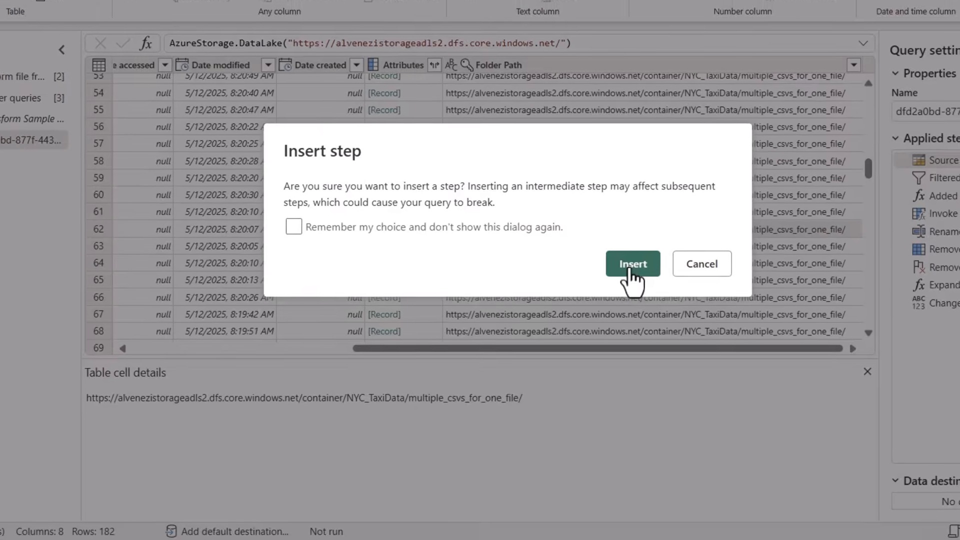
pyautogui.click(634, 261)
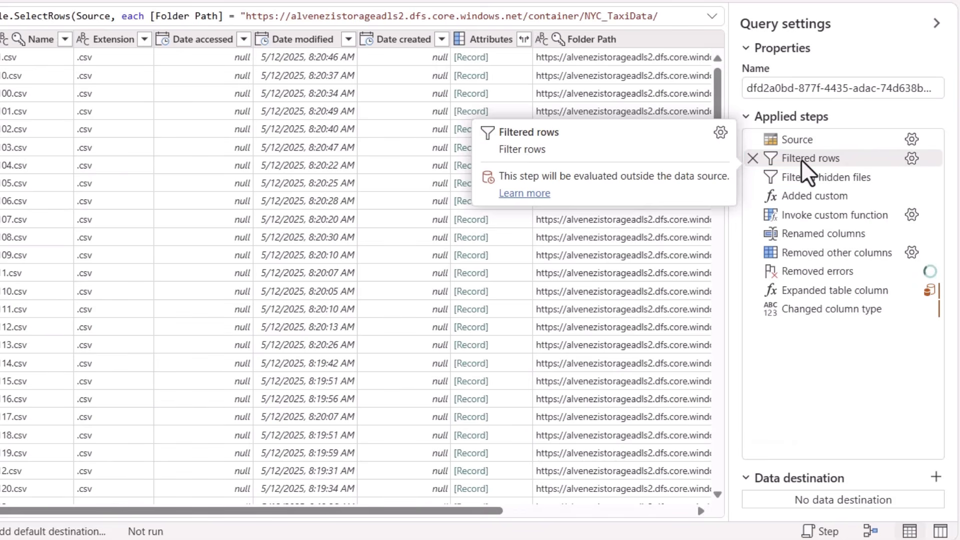
# Enable the Filtered rows step only in previews
pyautogui.rightClick(802, 164)
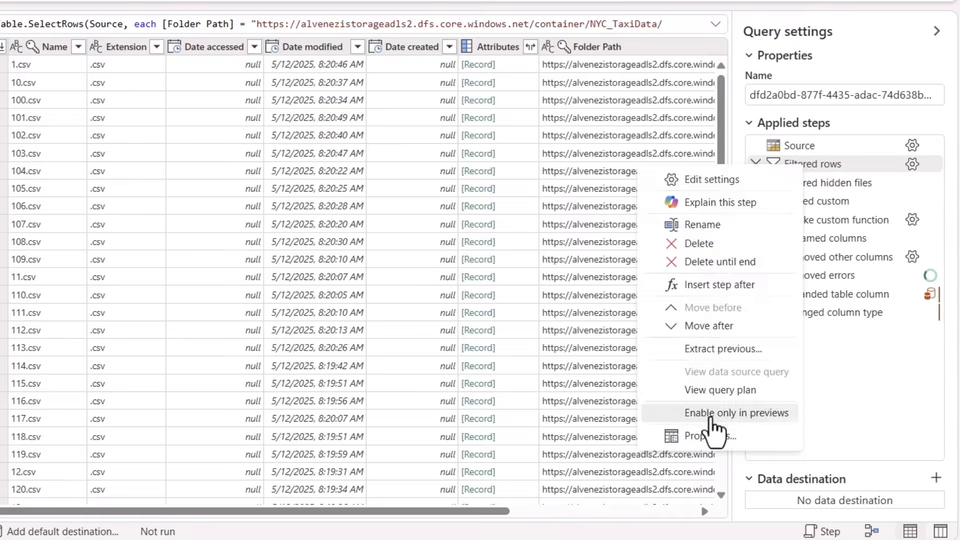
pyautogui.click(708, 413)
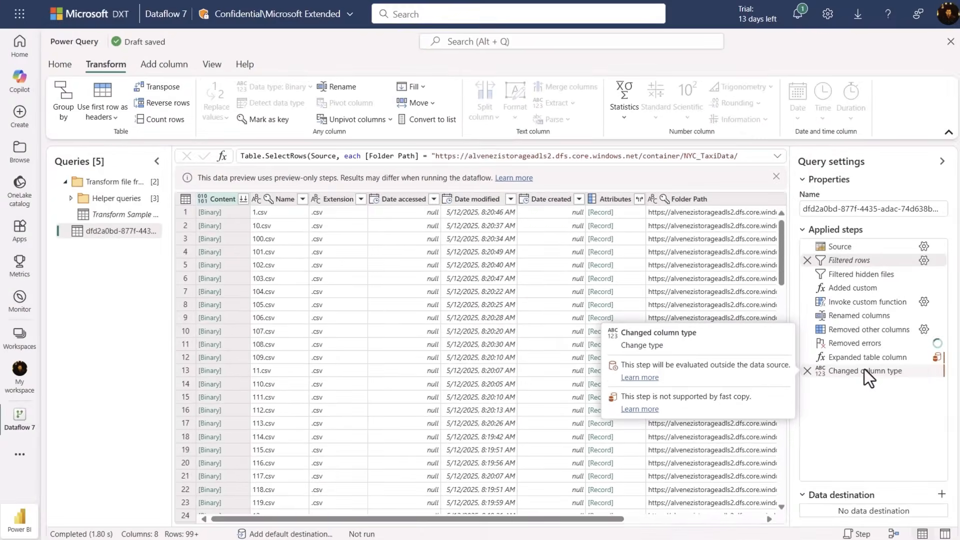
# Limit the folder source's data preview sampling to the top 10 files and combine the files
pyautogui.click(864, 370)
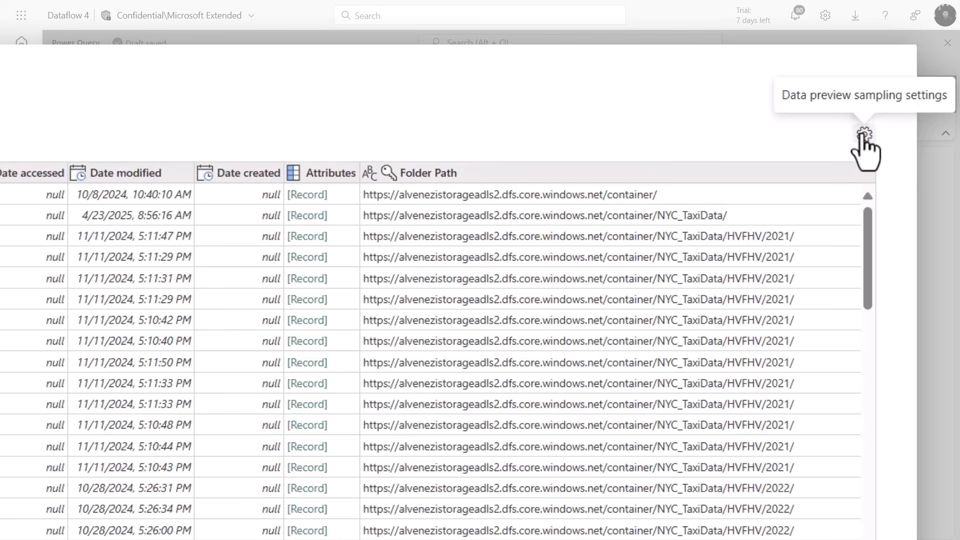
pyautogui.click(863, 135)
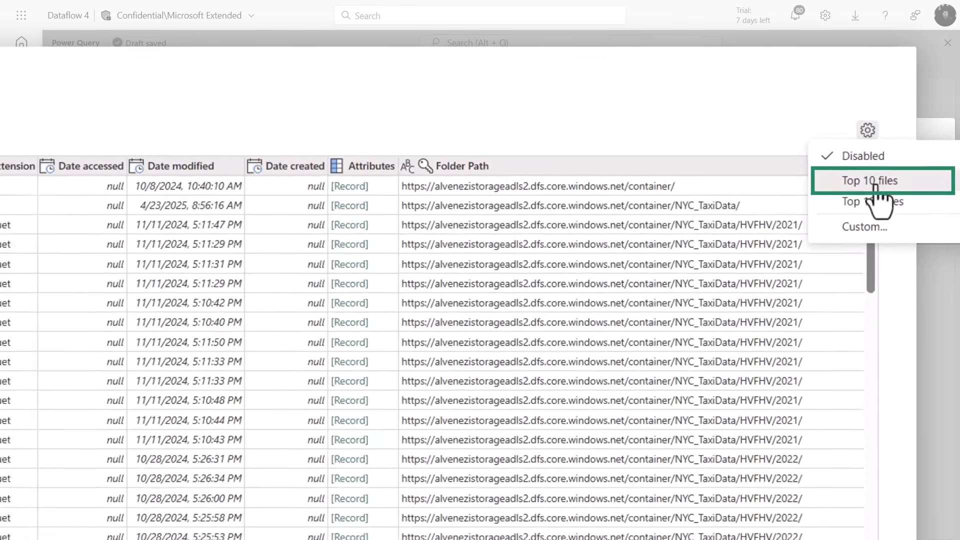
pyautogui.click(868, 189)
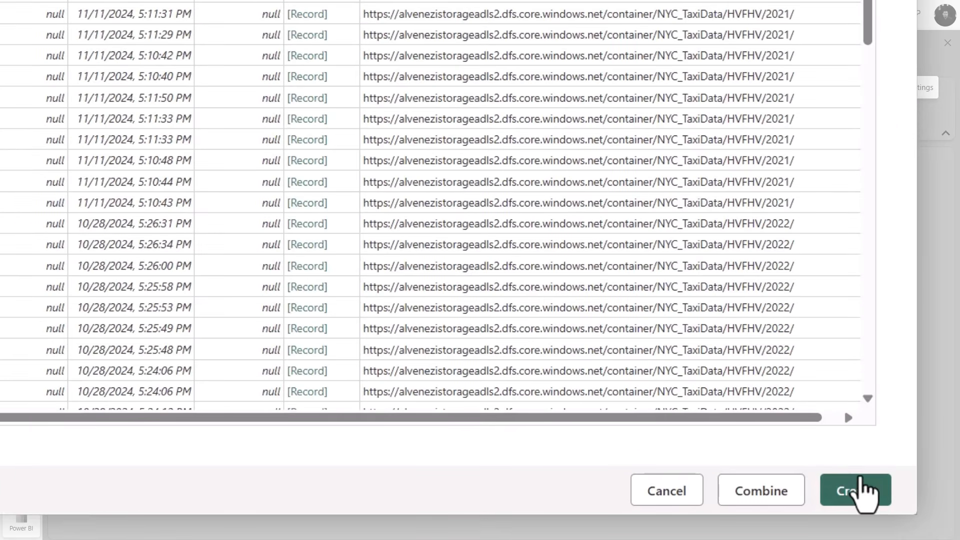
pyautogui.click(859, 478)
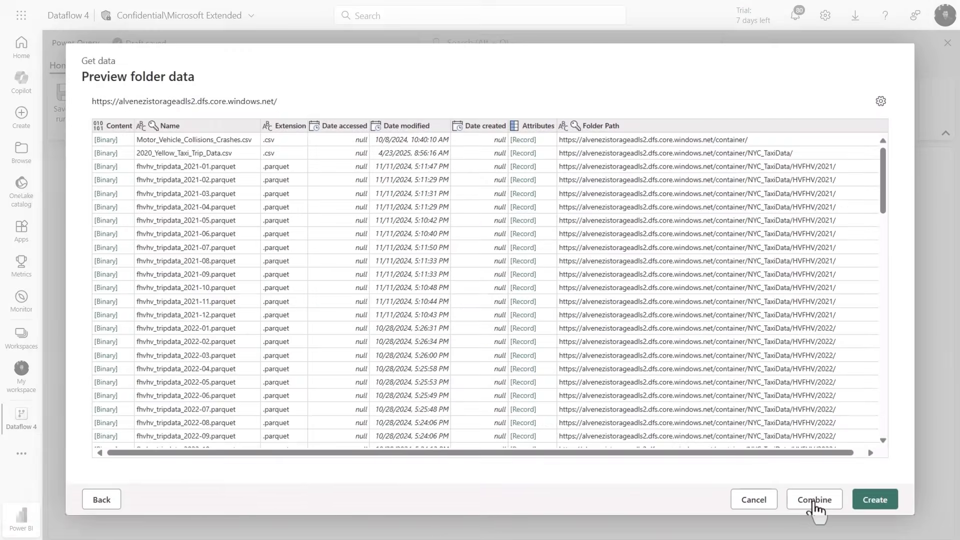
pyautogui.click(760, 493)
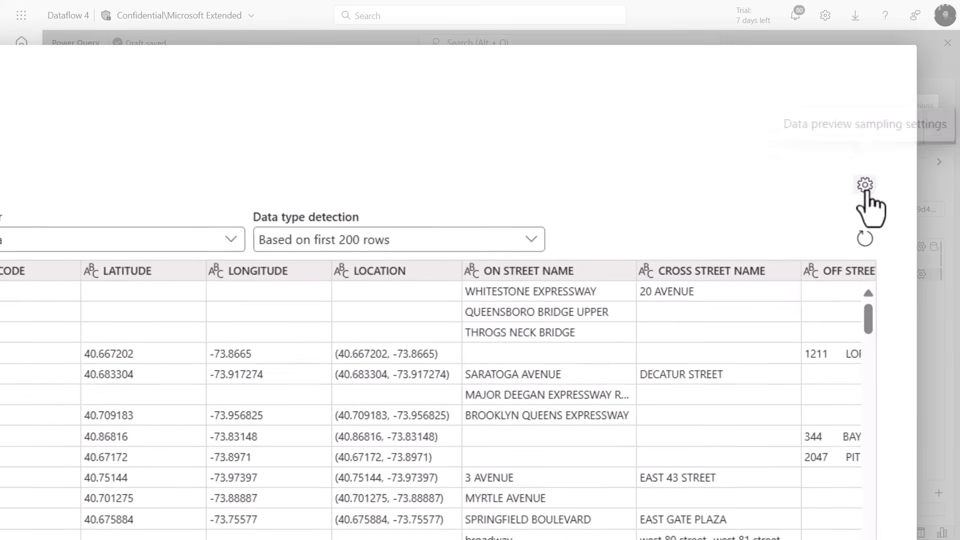
# Set a custom data preview sampling of 2500 rows for the combined files and create the query
pyautogui.click(867, 195)
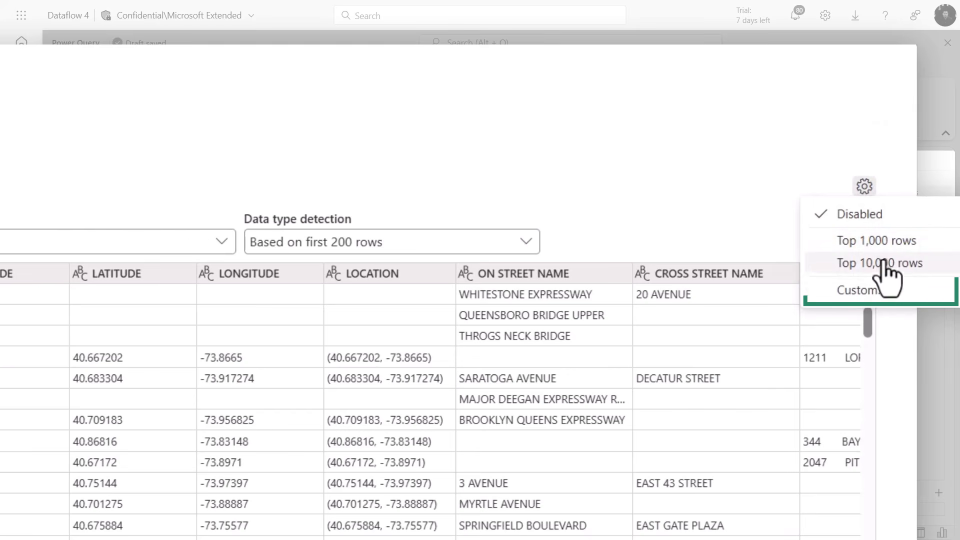
pyautogui.click(870, 289)
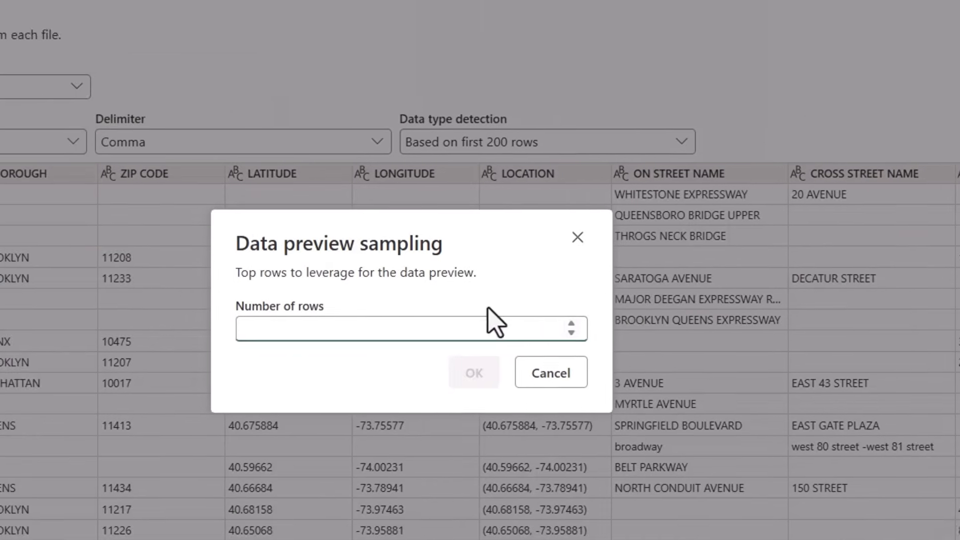
pyautogui.write('2500')
pyautogui.click(474, 372)
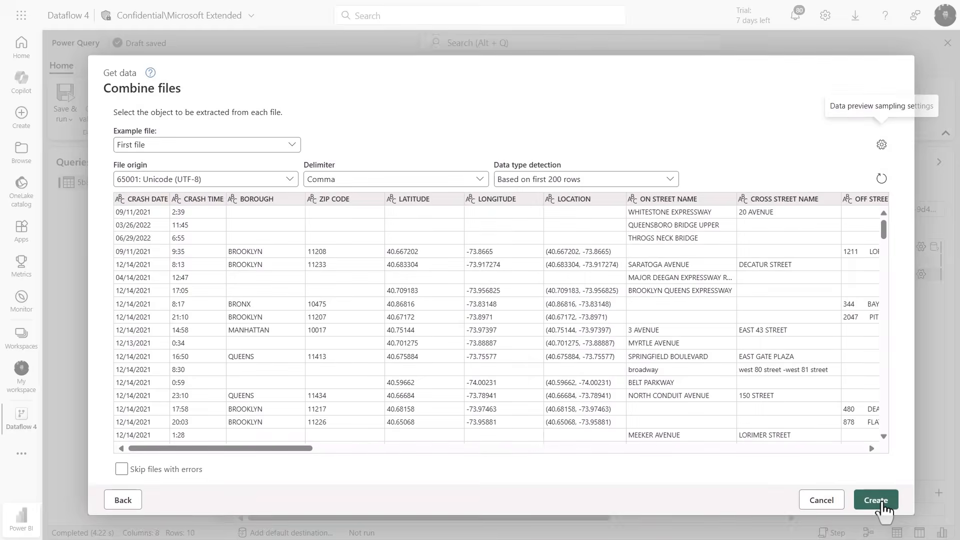
pyautogui.click(880, 500)
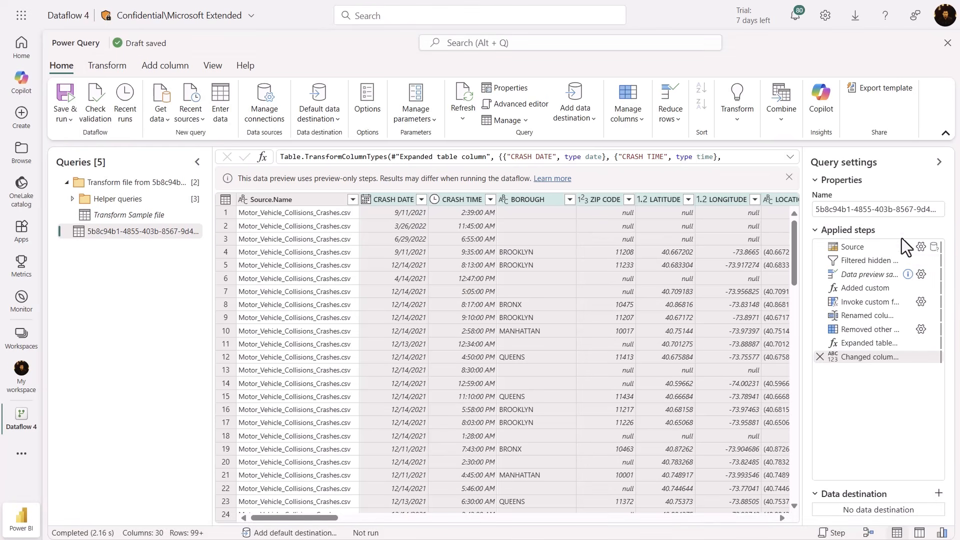
pyautogui.click(894, 259)
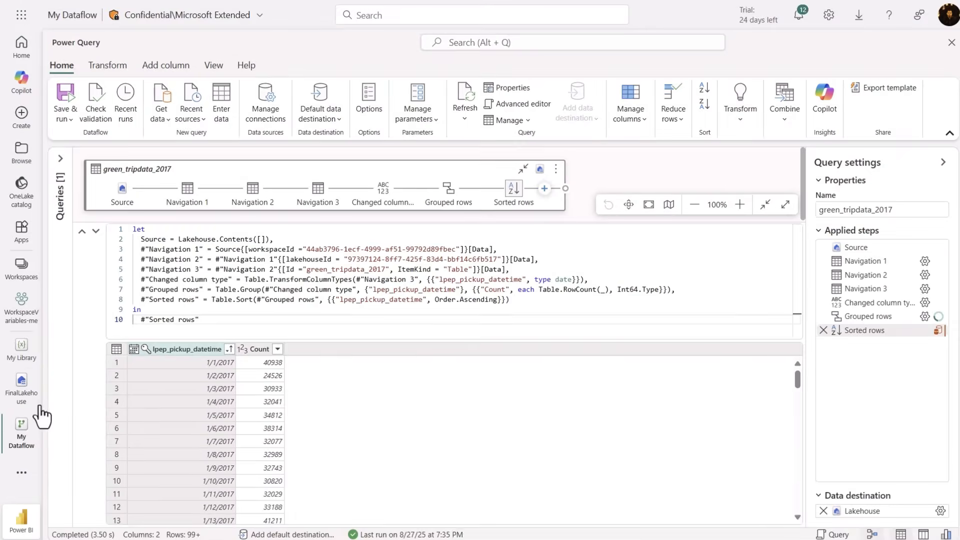
# Review the tables in FinalLakehouse and the variables in My Library, and return to My Dataflow
pyautogui.click(27, 468)
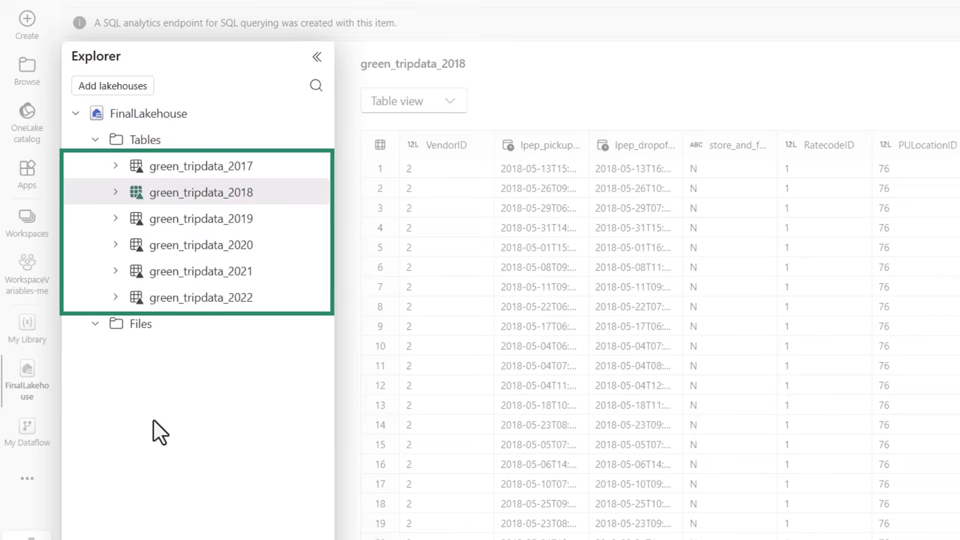
pyautogui.click(27, 430)
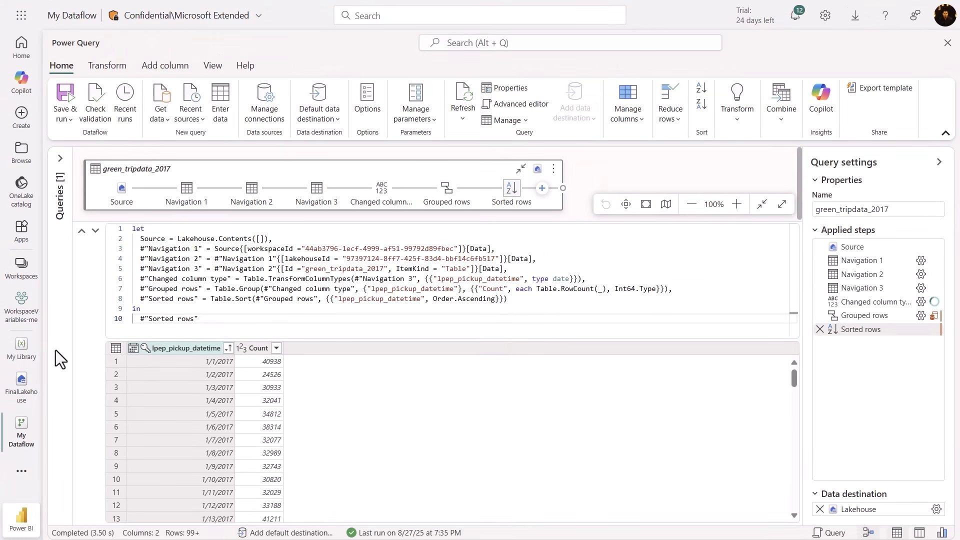
pyautogui.click(21, 348)
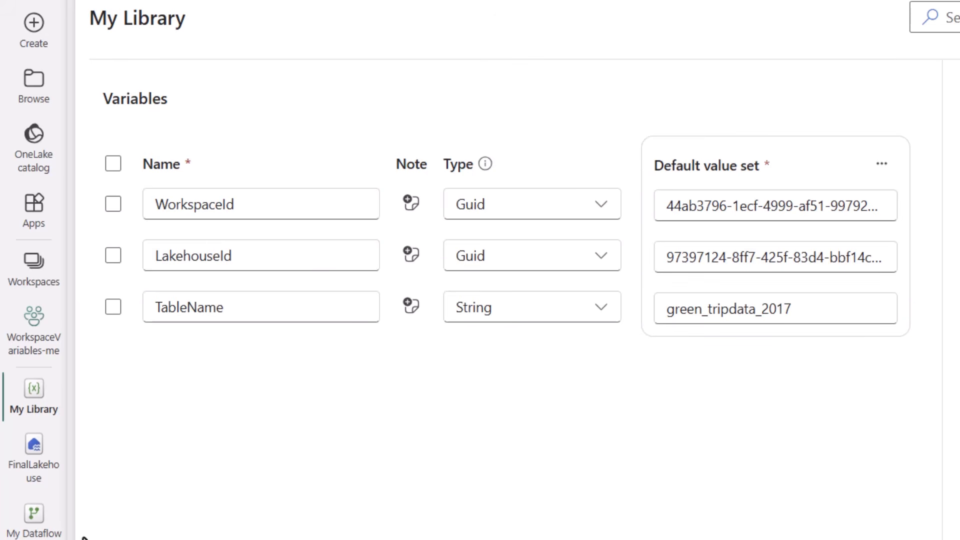
pyautogui.click(44, 531)
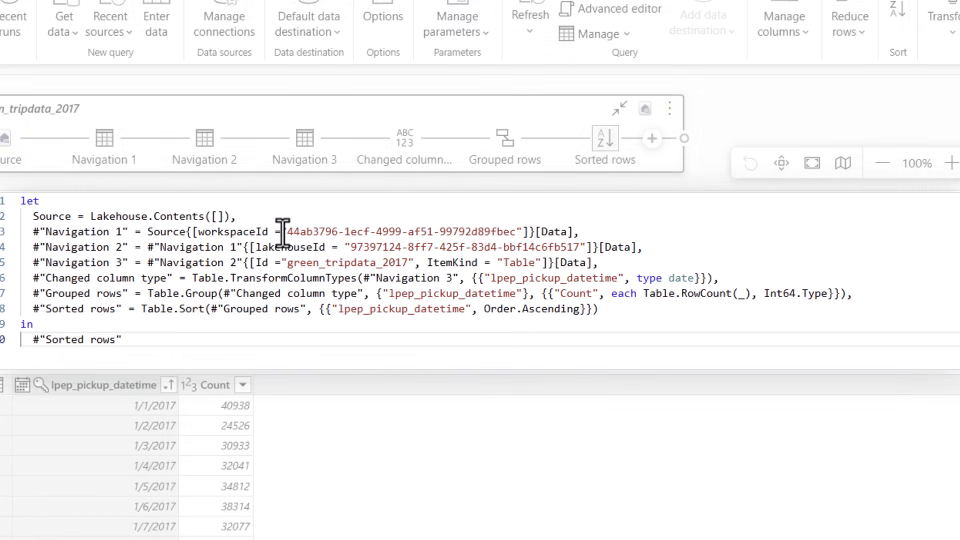
# Replace the workspaceId value in Navigation 1 with Variable.ValueOrDefault("$(/**/My Library/WorkspaceId)"), keeping the existing GUID as the default
pyautogui.moveTo(282, 231); pyautogui.dragTo(541, 232)
pyautogui.hotkey('shift', 'Left')
pyautogui.hotkey('shift', 'Left')
pyautogui.hotkey('shift', 'Left')
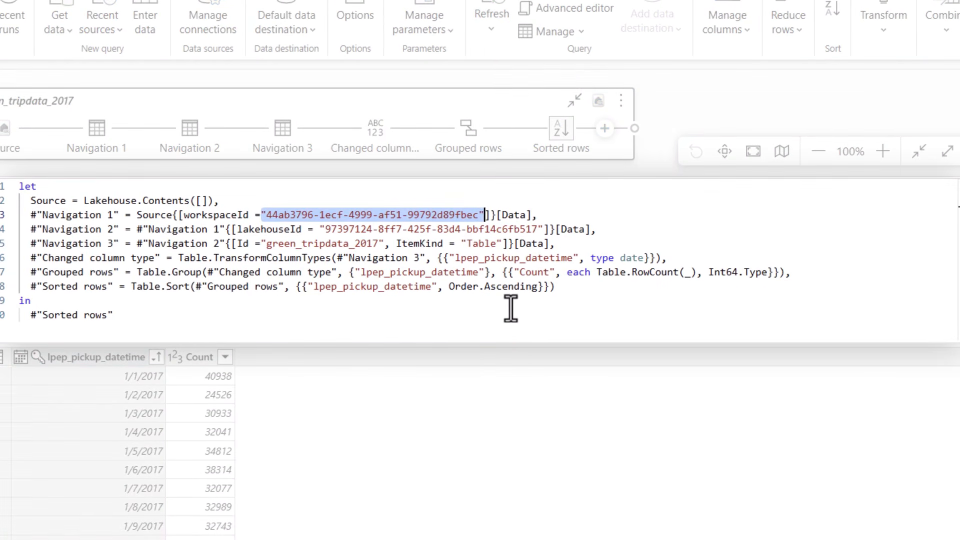
pyautogui.write('Variable.ValueOrDefault("$(/**/My Library/WorkspaceId)","44ab3796-1ecf-4999-af51-99792d89fbec")')
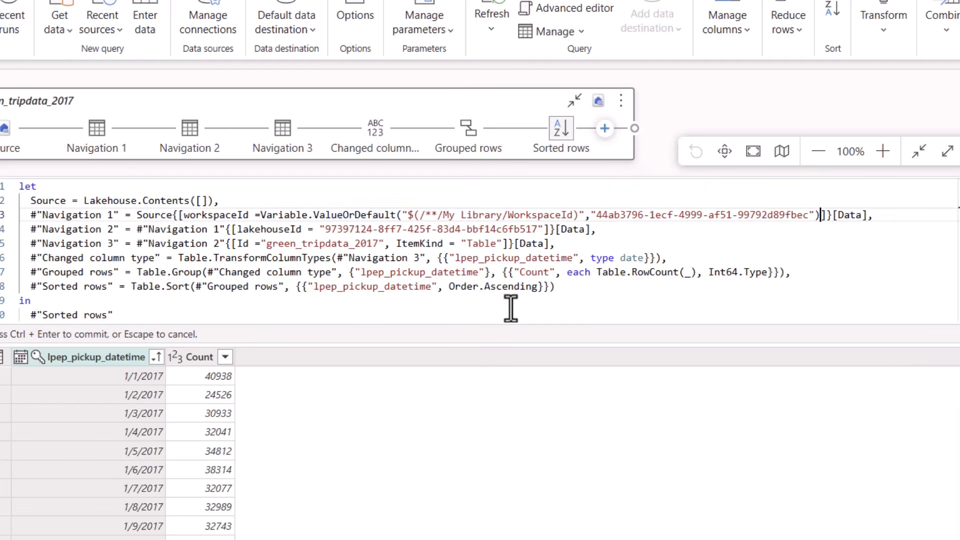
pyautogui.hotkey('ctrl', 'Return')
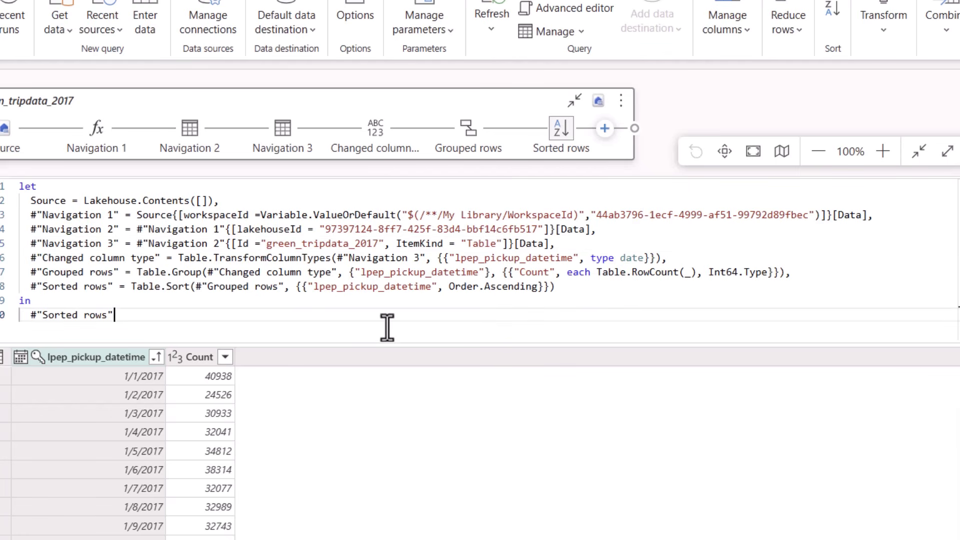
# Rewrite Navigation 2 and 3 to use Variable.ValueOrDefault with My Library's LakehouseId and TableName, and save and run the dataflow
pyautogui.hotkey('ctrl', 'a')
pyautogui.write('let   Source = Lakehouse.Contents([]),   #"Navigation 1" = Source{[workspaceId = Variable.ValueOrDefault("$(/**/My Library/WorkspaceId)","44ab3796-1ecf-4999-af51-99792d89fbec")]}[Data],   #"Navigation 2" = #"Navigation 1"{[lakehouseId = Variable.ValueOrDefault("$(/**/My Library/LakehouseId)","97397124-8ff7-425f-83d4-bbf14c6fb517")]}[Data],   #"Navigation 3" = #"Navigation 2"{[Id = Variable.ValueOrDefault("$(/**/My Library/TableName)","green_tripdata_2017"), ItemKind = "Table"]}[Data],   #"Changed column type" = Table.TransformColumnTypes(#"Navigation 3", {{"lpep_pickup_datetime", type date}}),   #"Grouped rows" = Table.Group(#"Changed column type", {"lpep_pickup_datetime"}, {{"Count", each Table.RowCount(_), Int64.Type}}),   #"Sorted rows" = Table.Sort(#"Grouped rows", {{"lpep_pickup_datetime", Order.Ascending}}) in   #"Sorted rows"')
pyautogui.hotkey('ctrl', 'Return')
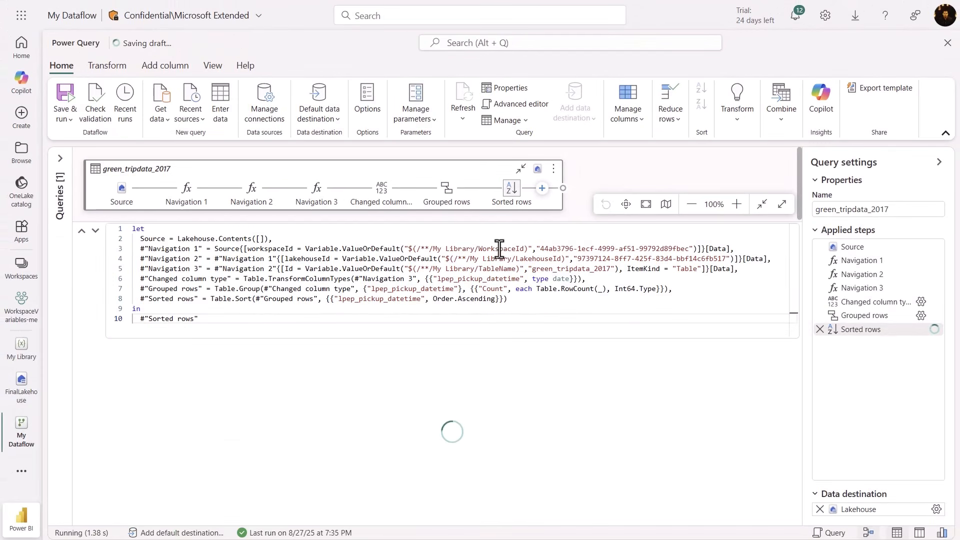
pyautogui.click(535, 267)
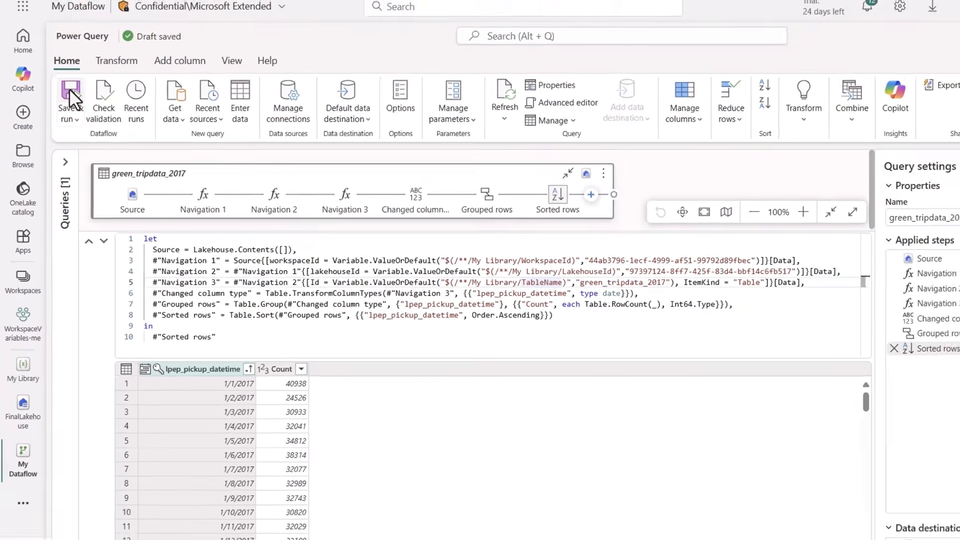
pyautogui.click(83, 82)
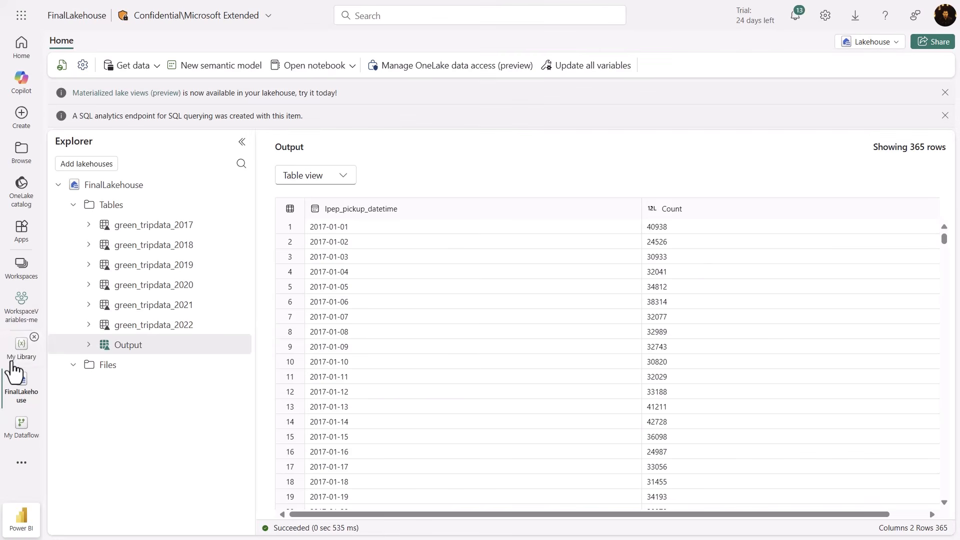
# Change the default value of the TableName variable in My Library to green_tripdata_2020 and save the library
pyautogui.click(11, 361)
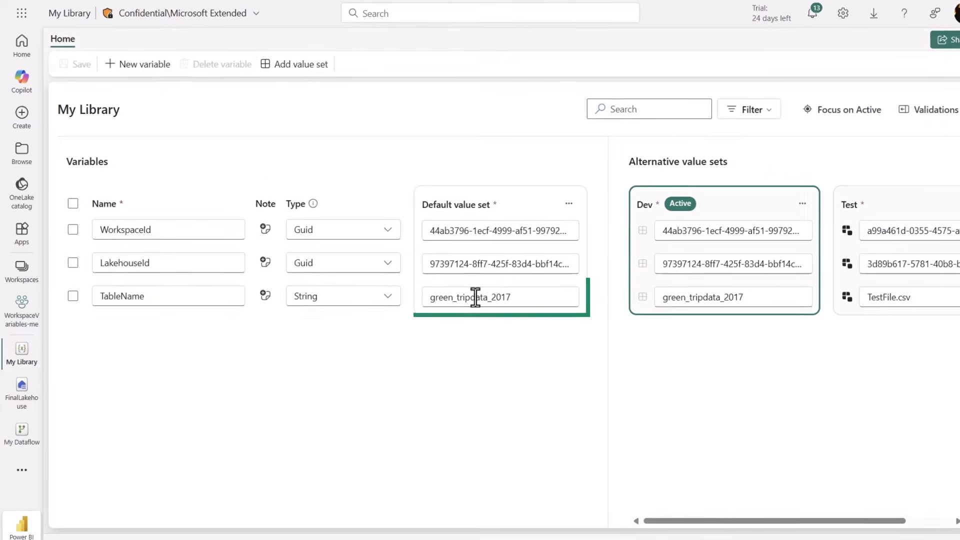
pyautogui.click(680, 351)
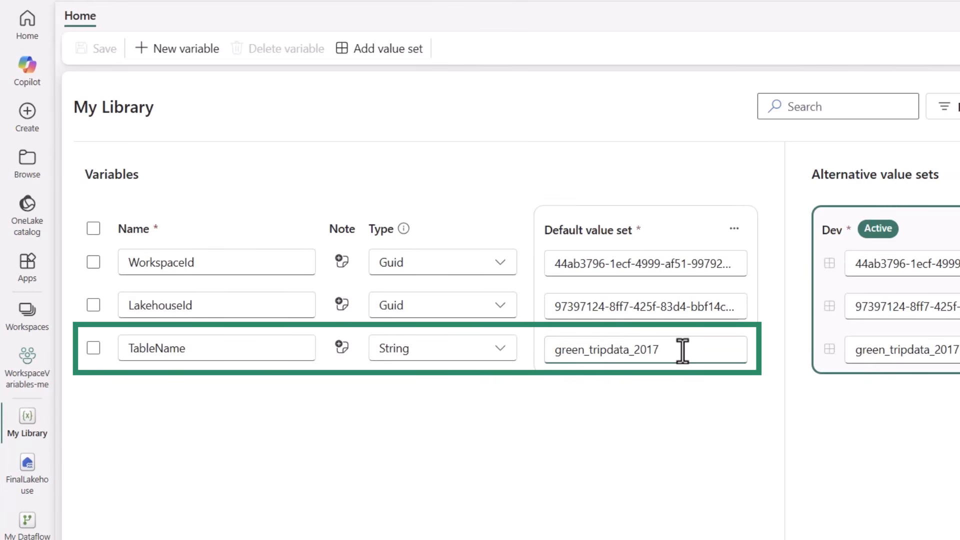
pyautogui.press('BackSpace')
pyautogui.press('BackSpace')
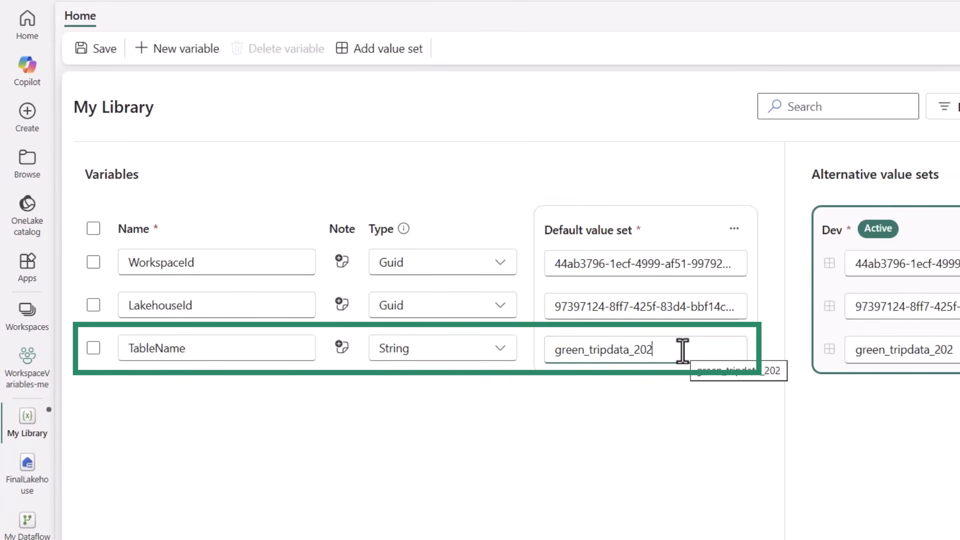
pyautogui.write('0')
pyautogui.click(105, 50)
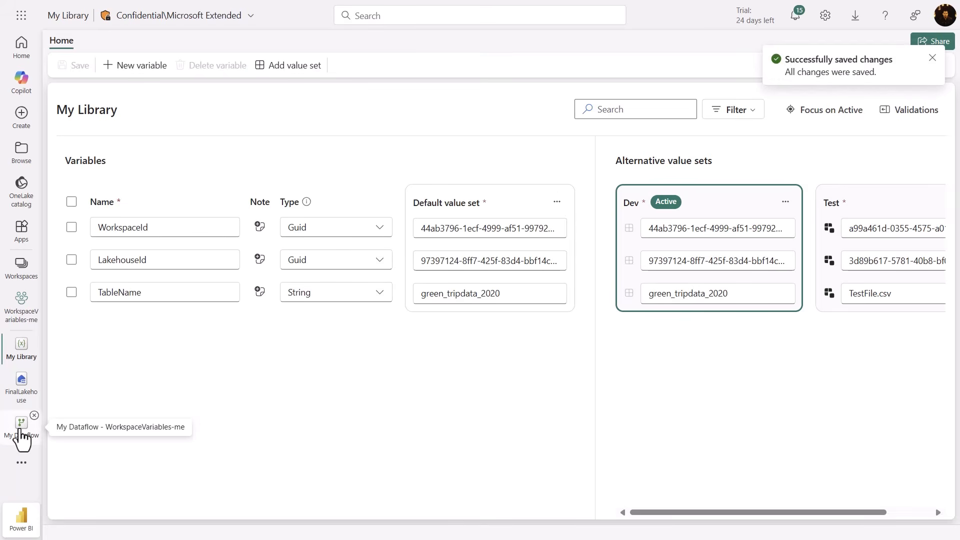
# Return to My Dataflow and save and run it with the updated variable value
pyautogui.click(21, 430)
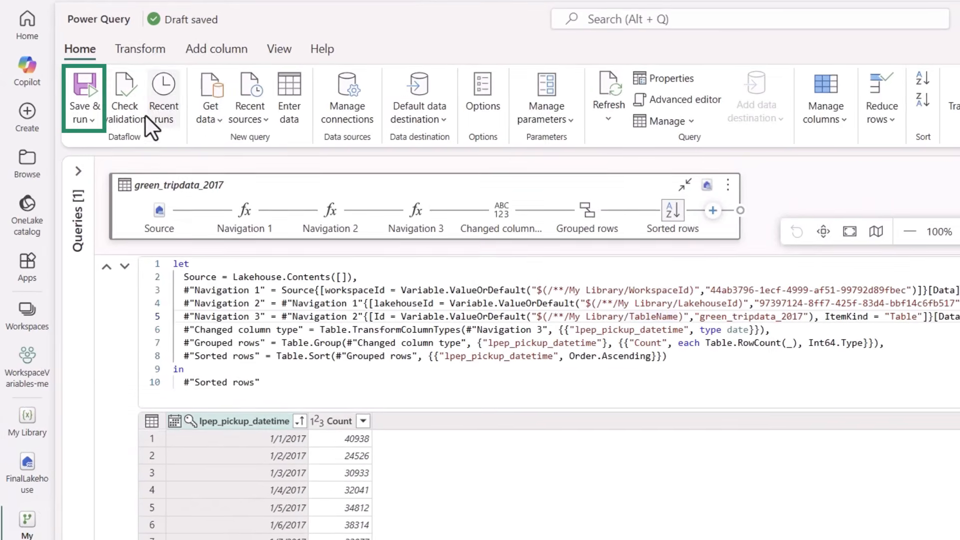
pyautogui.click(90, 119)
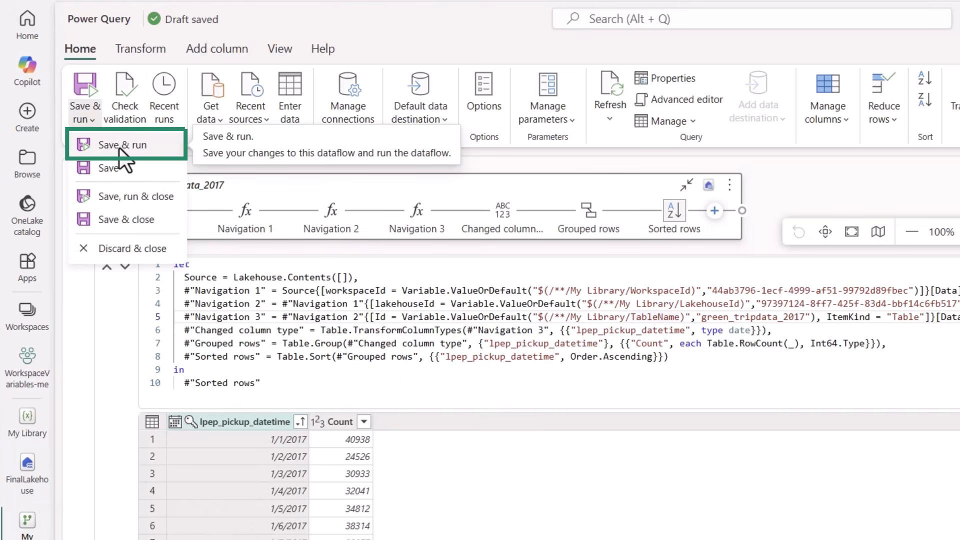
pyautogui.click(119, 147)
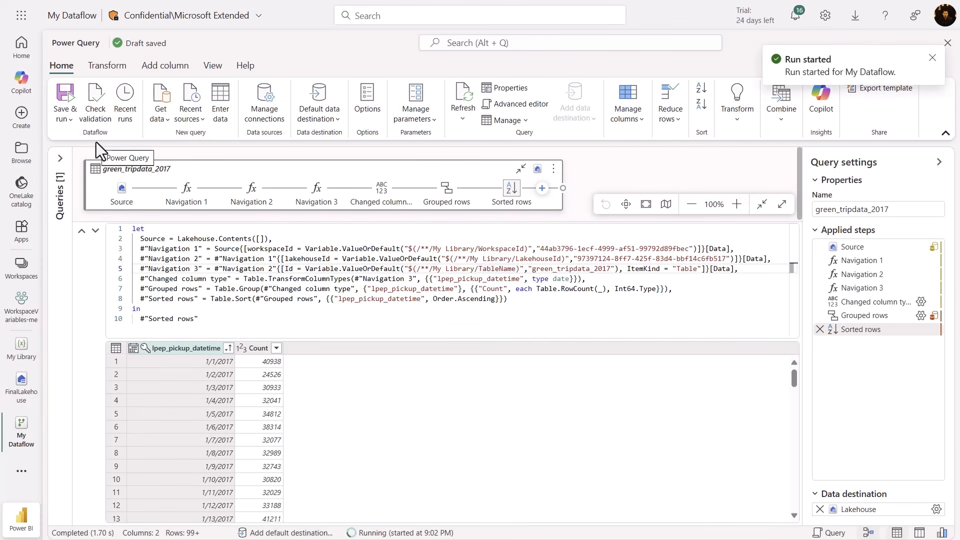
# Refresh the Output table in FinalLakehouse to load the results of the new dataflow run
pyautogui.click(15, 402)
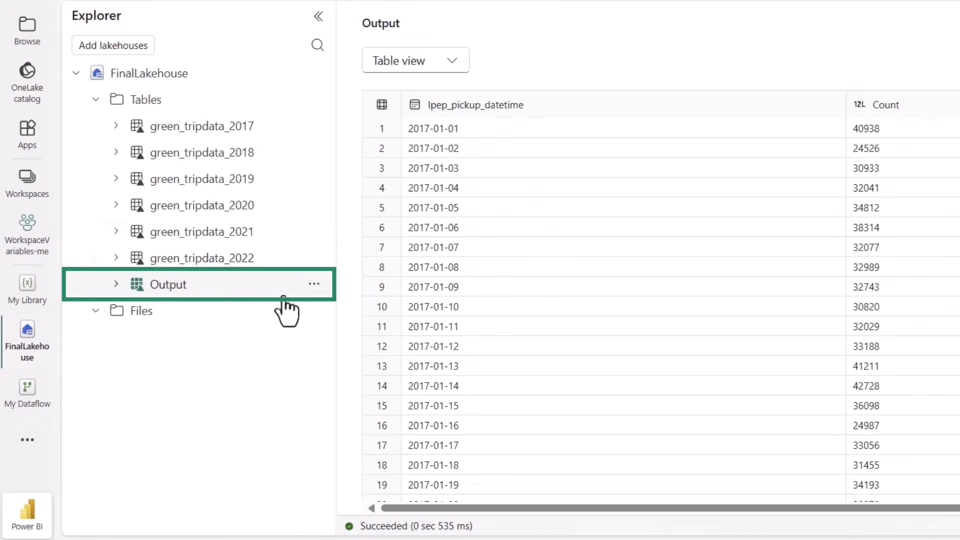
pyautogui.click(314, 285)
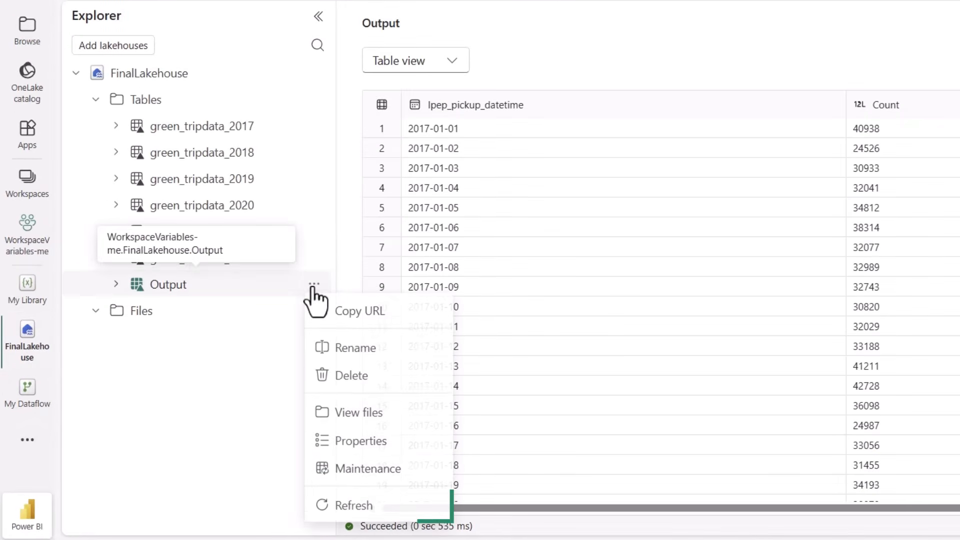
pyautogui.click(352, 507)
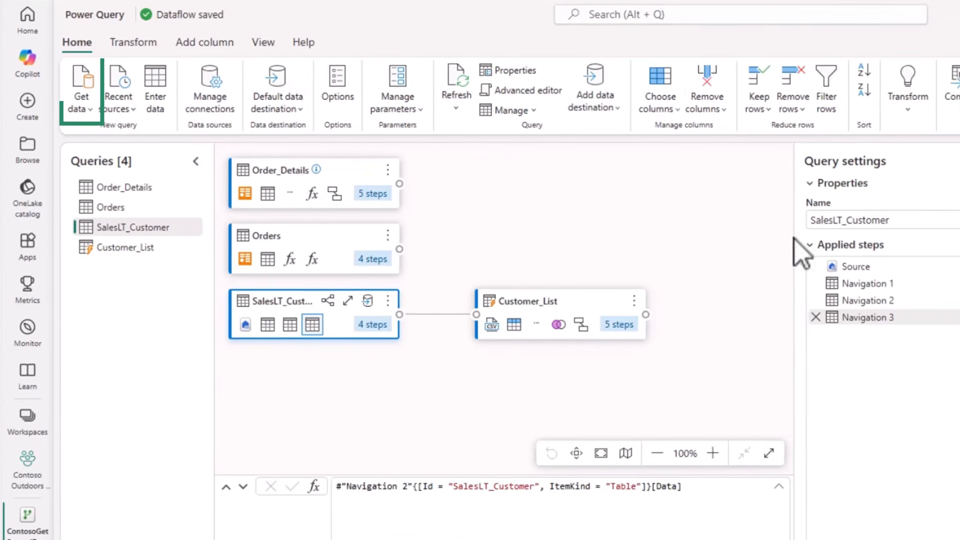
# Open Copilot for getting data and ask it to "group by Title and summarize the counts as a column" for the Customer table
pyautogui.click(86, 89)
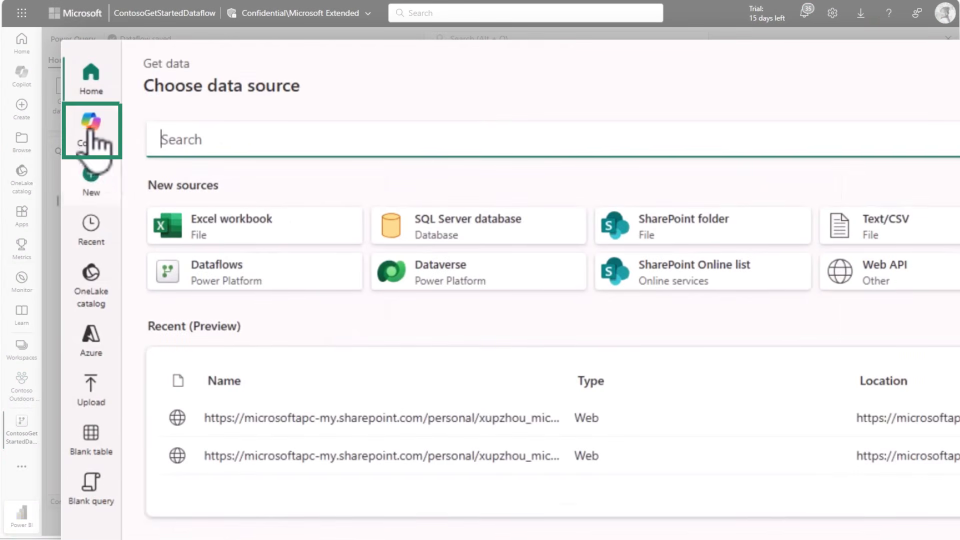
pyautogui.click(91, 129)
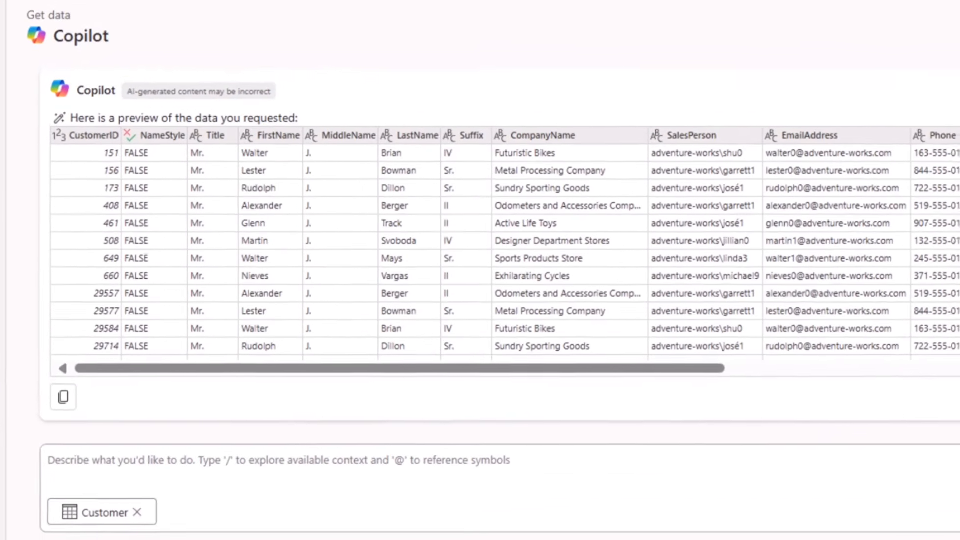
pyautogui.write('group by')
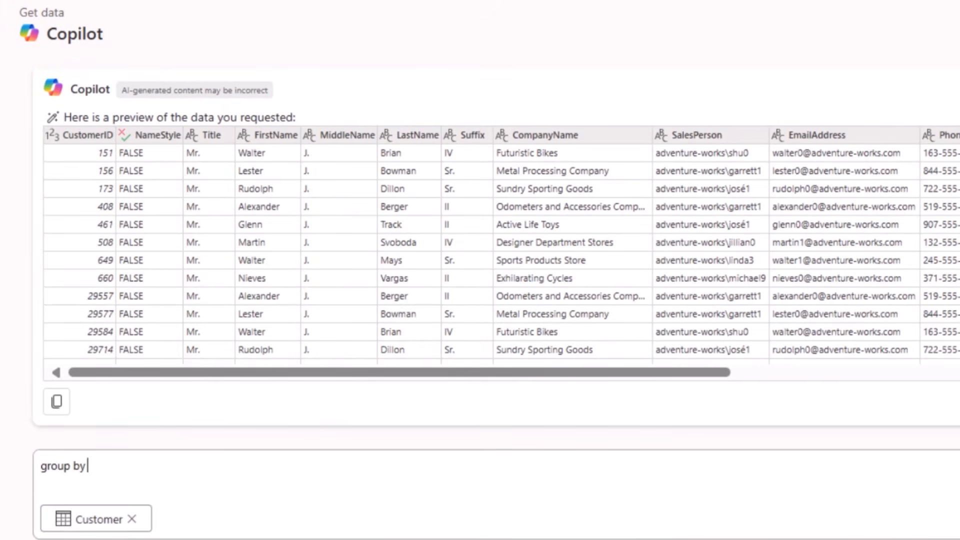
pyautogui.write(' @')
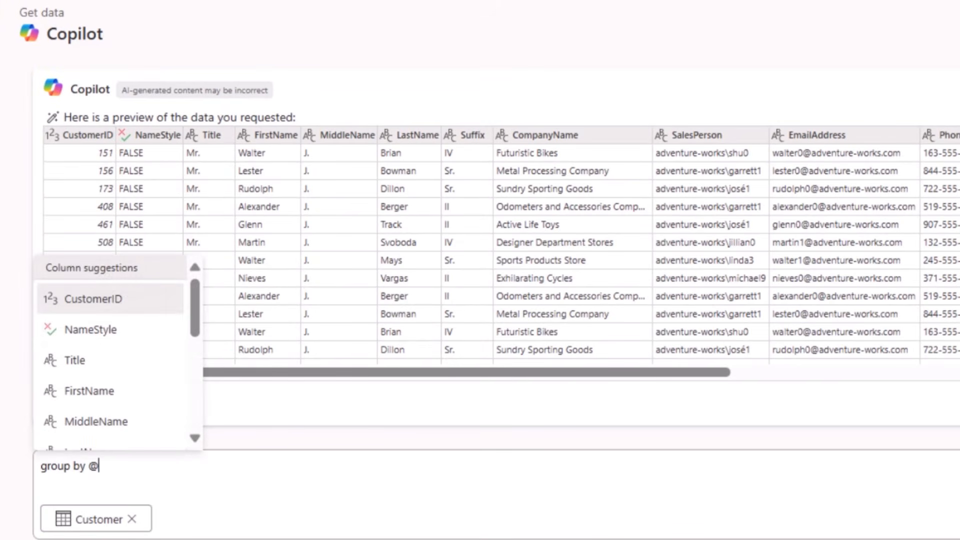
pyautogui.write('ti')
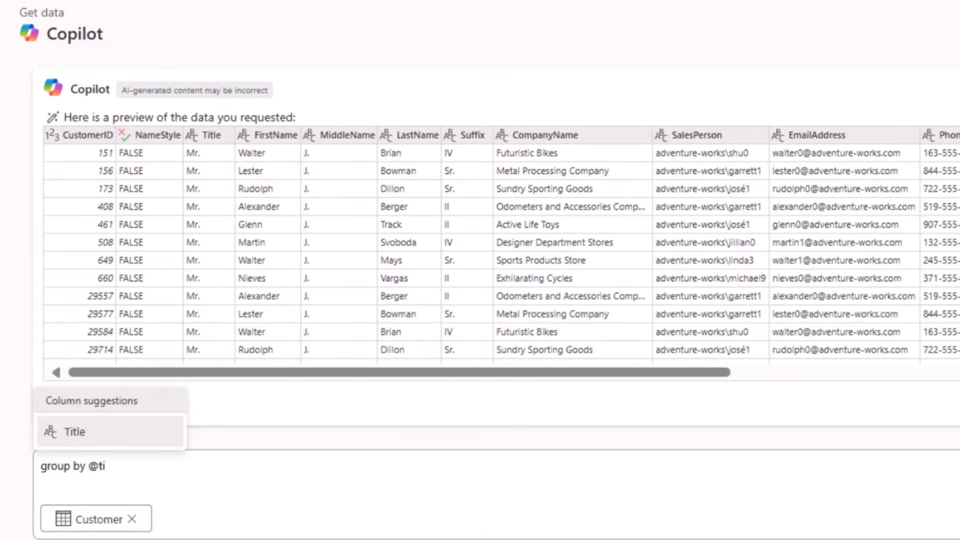
pyautogui.press('Return')
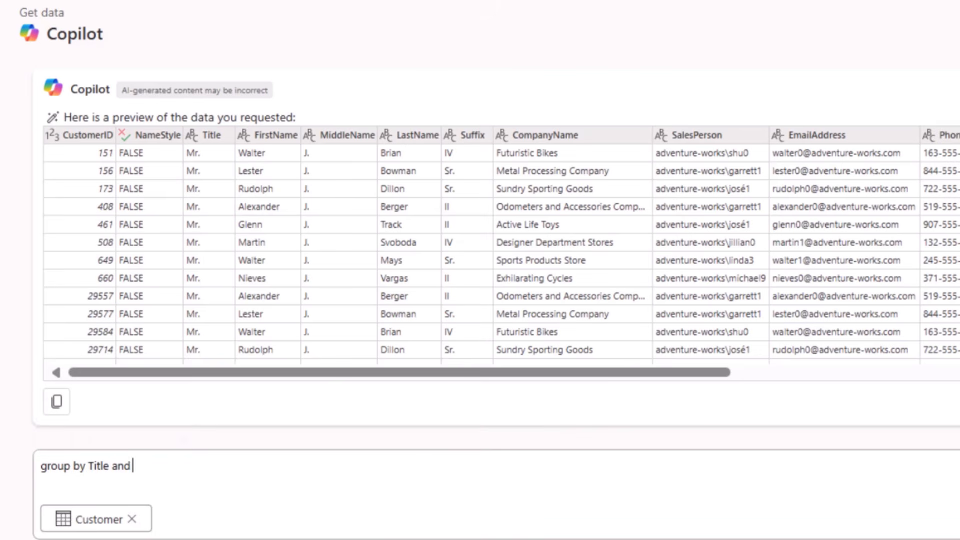
pyautogui.write('and summarize the counts as a cou')
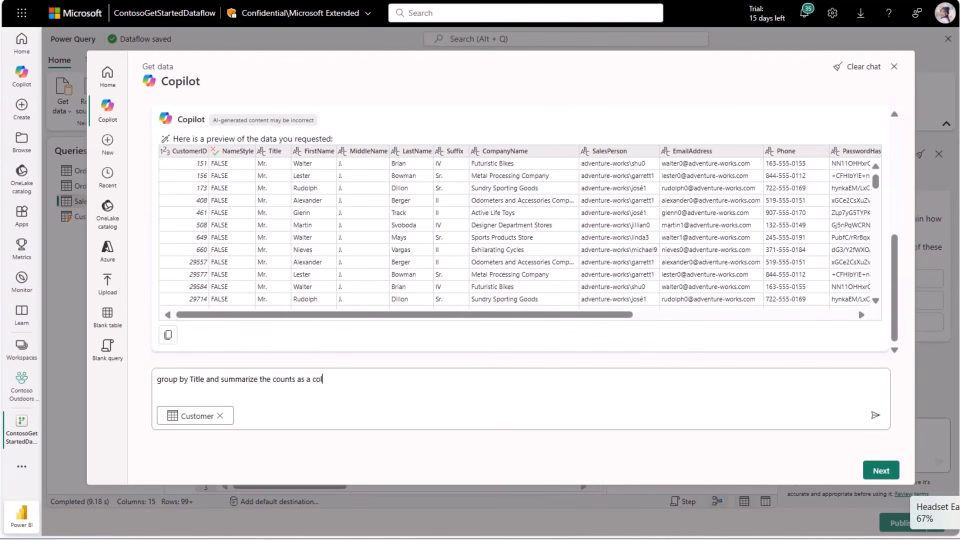
pyautogui.write('umn')
pyautogui.press('Return')
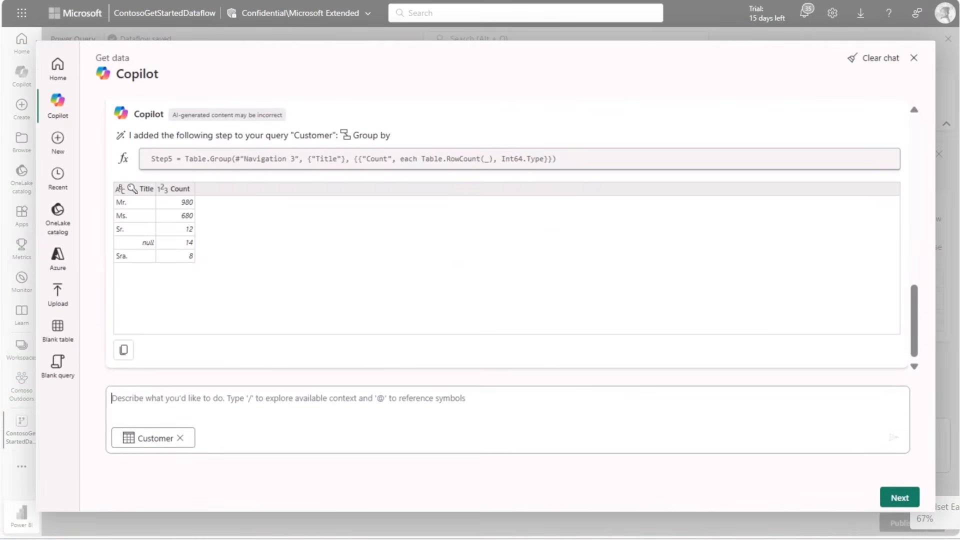
# Ask Copilot to "Only keep the count bigger than 10" in the grouped Customer data
pyautogui.write('Only keep the count bigger t')
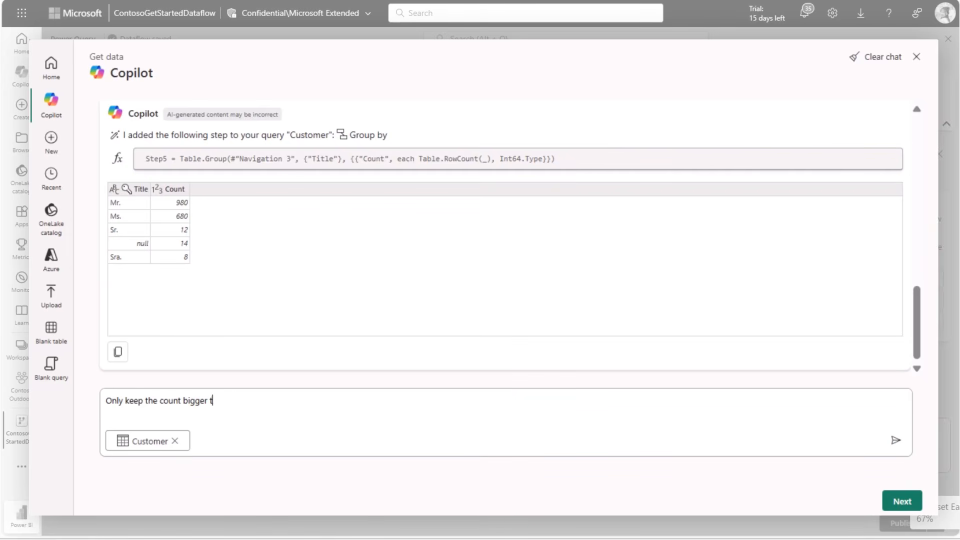
pyautogui.write('han 10')
pyautogui.press('Return')
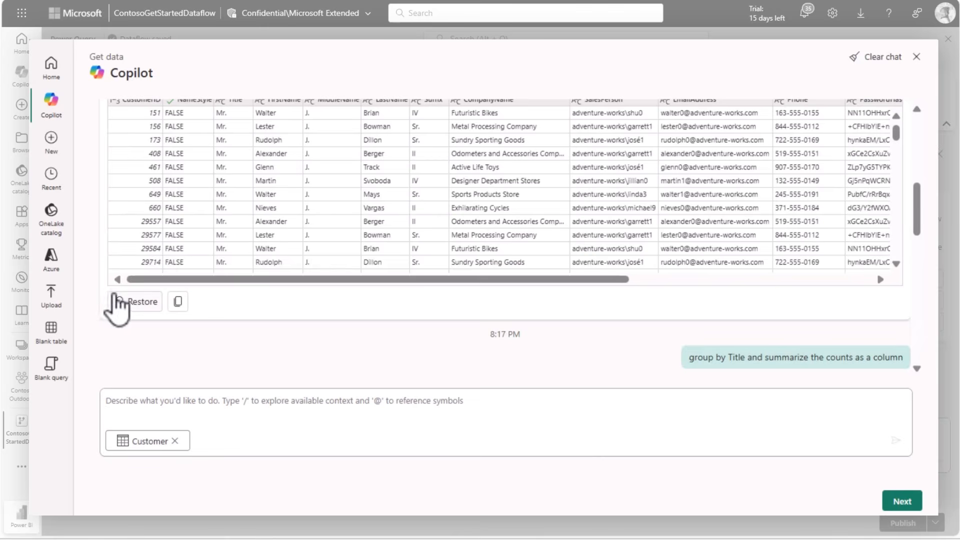
# Restore the original Customer preview and submit one Copilot prompt that groups by Title, summarizes the counts as a column and keeps counts bigger than 10
pyautogui.click(120, 297)
pyautogui.click(626, 422)
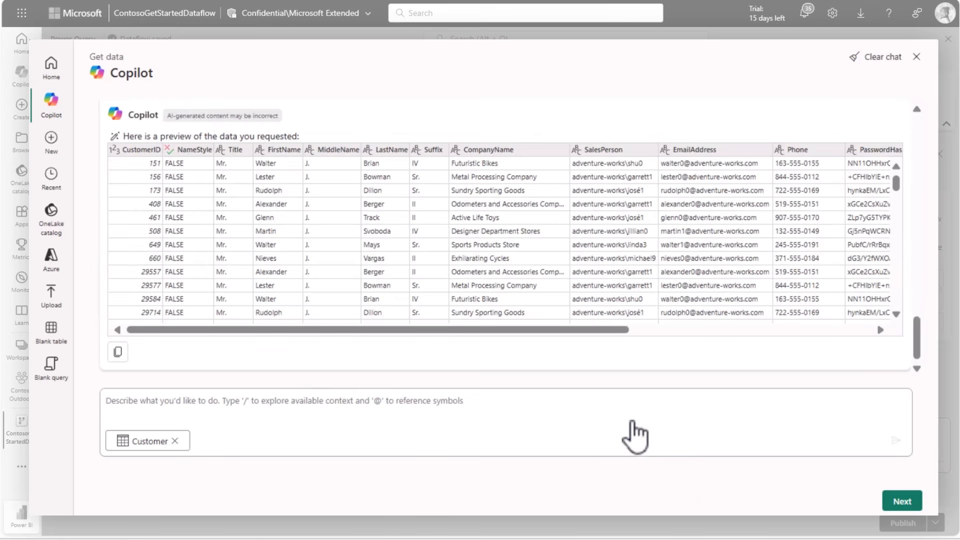
pyautogui.write('Group by Title  and summarize the counts as a column. After that, only keep the counts bigger than 10.')
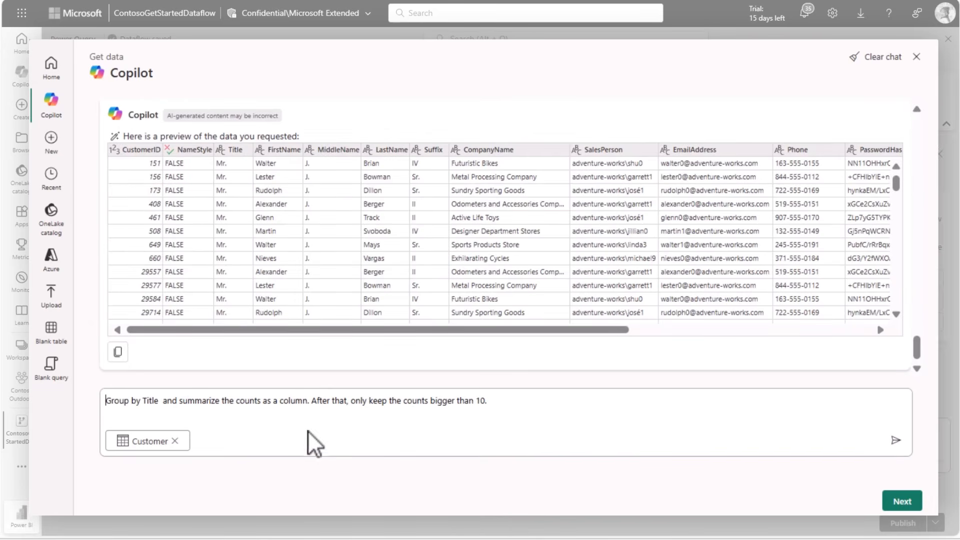
pyautogui.click(896, 440)
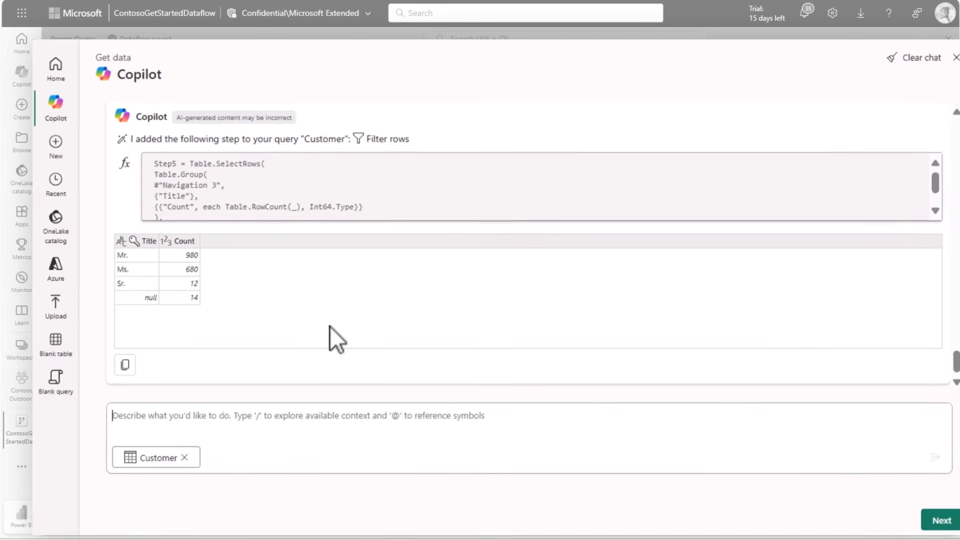
# Review the earlier Copilot responses in the chat and proceed with the Customer query
pyautogui.scroll(10, 332, 336)
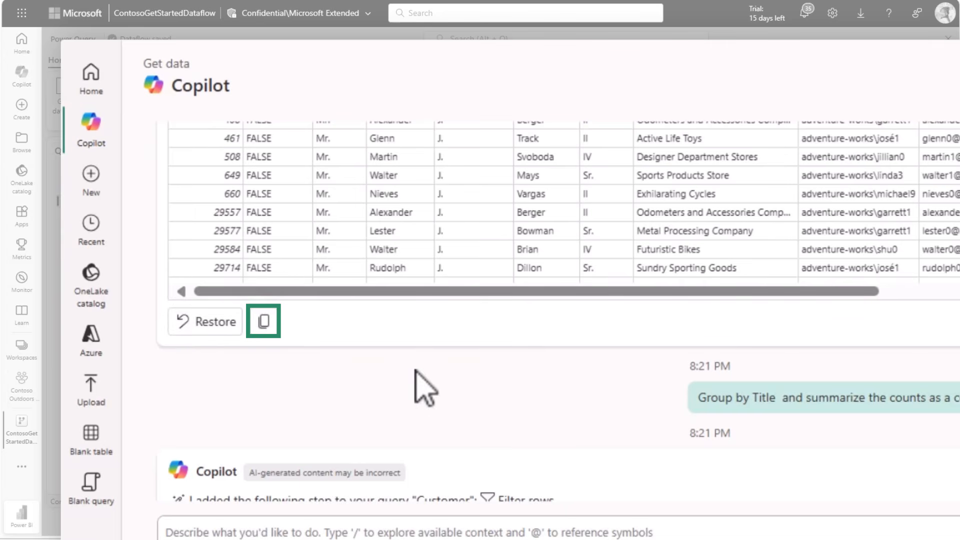
pyautogui.scroll(2, 420, 390)
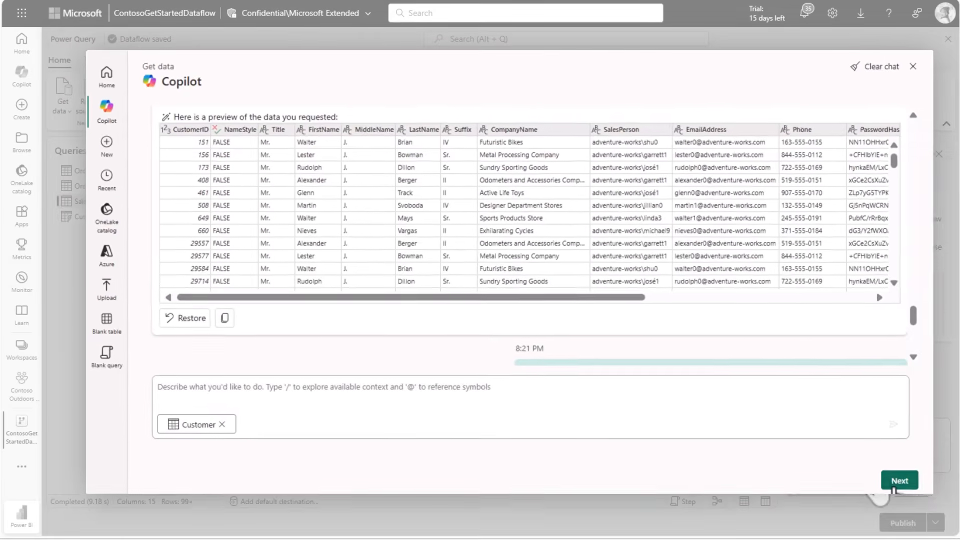
pyautogui.click(880, 478)
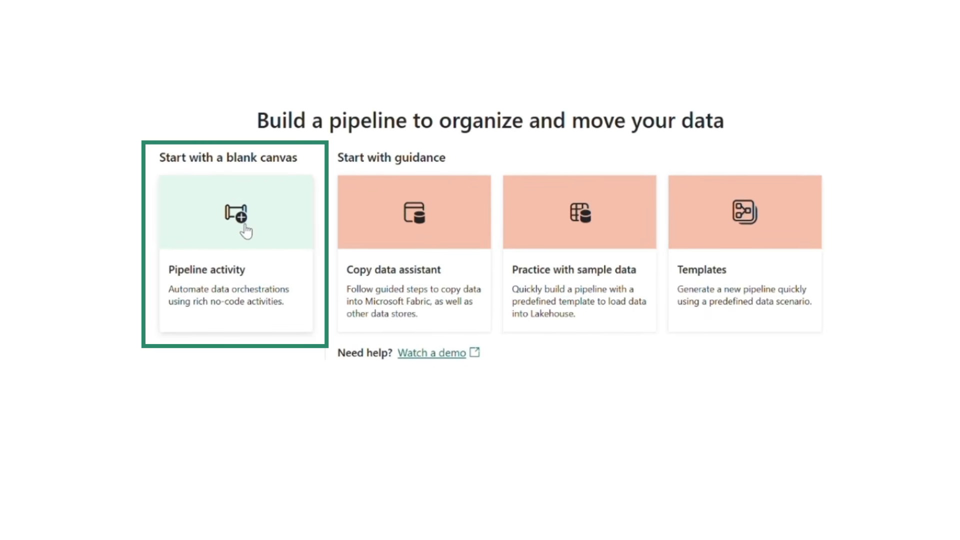
# Start a pipeline from a blank canvas with a Copy job (Preview) activity and show the activity's settings
pyautogui.click(245, 231)
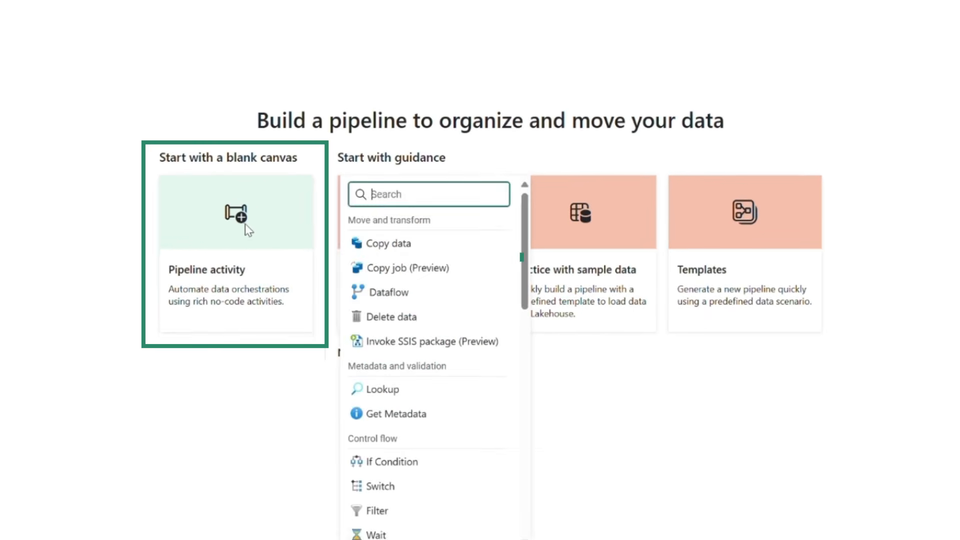
pyautogui.click(399, 274)
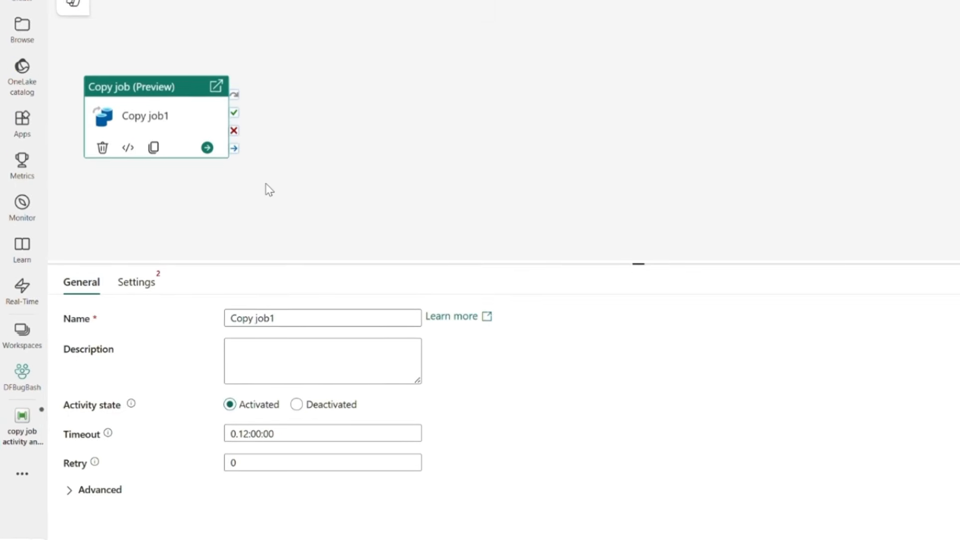
pyautogui.click(156, 279)
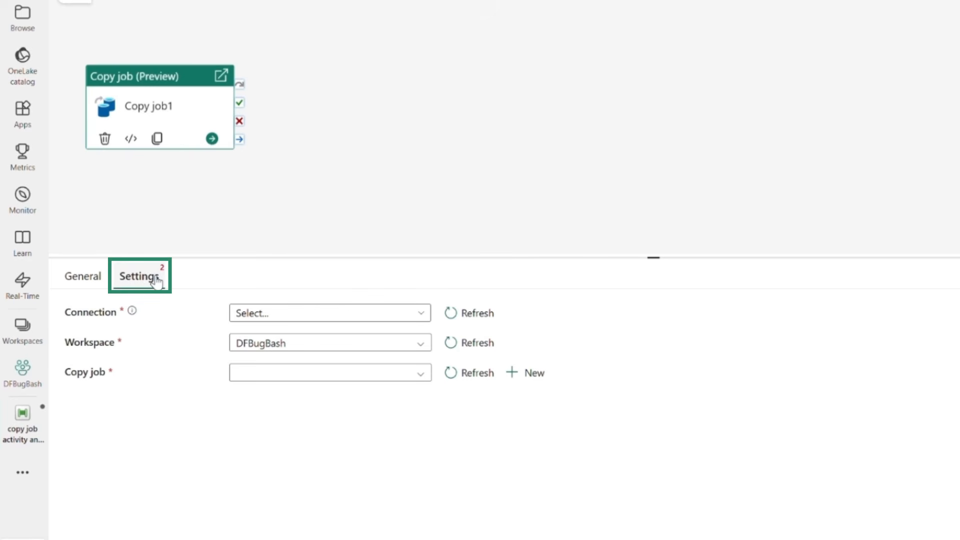
# Connect the activity to the Copy job source by signing in with an organizational account
pyautogui.click(251, 313)
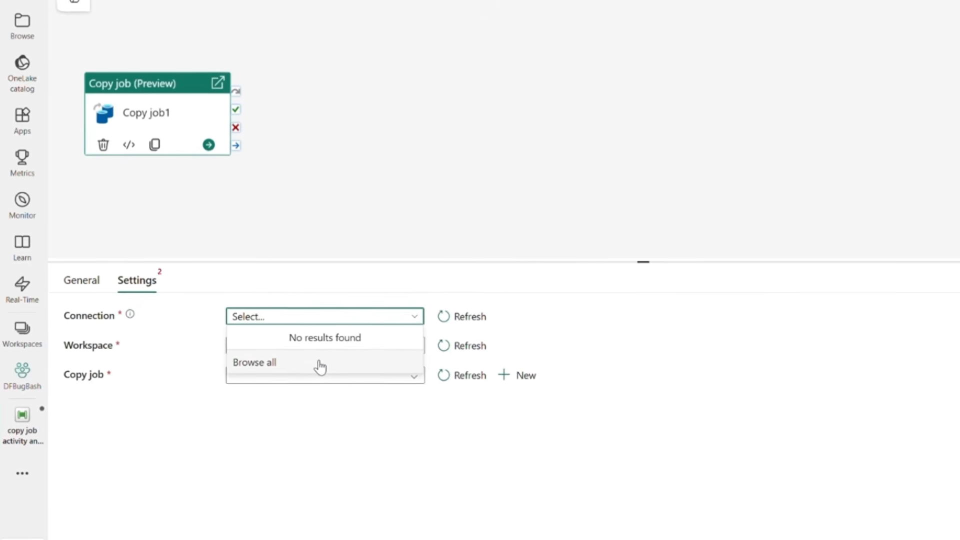
pyautogui.click(318, 361)
pyautogui.click(202, 181)
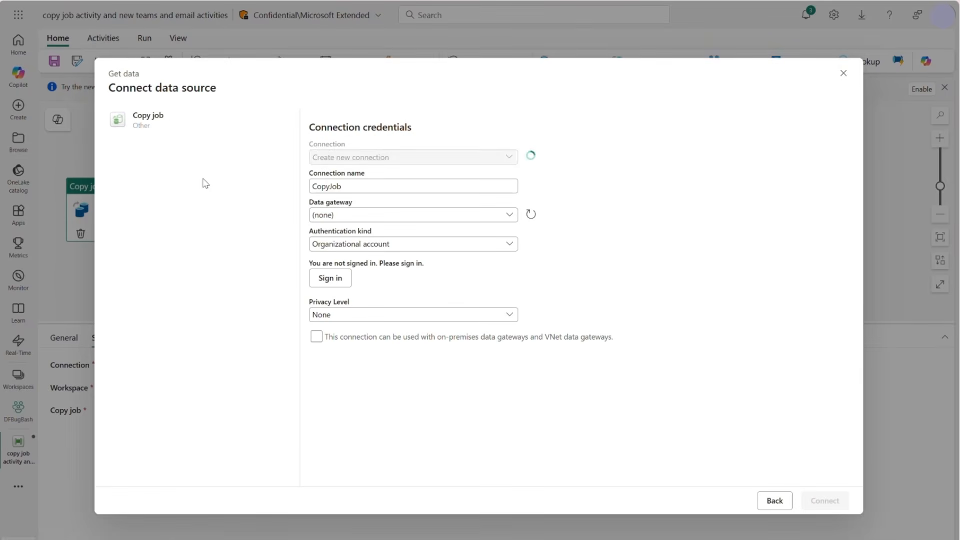
pyautogui.click(334, 285)
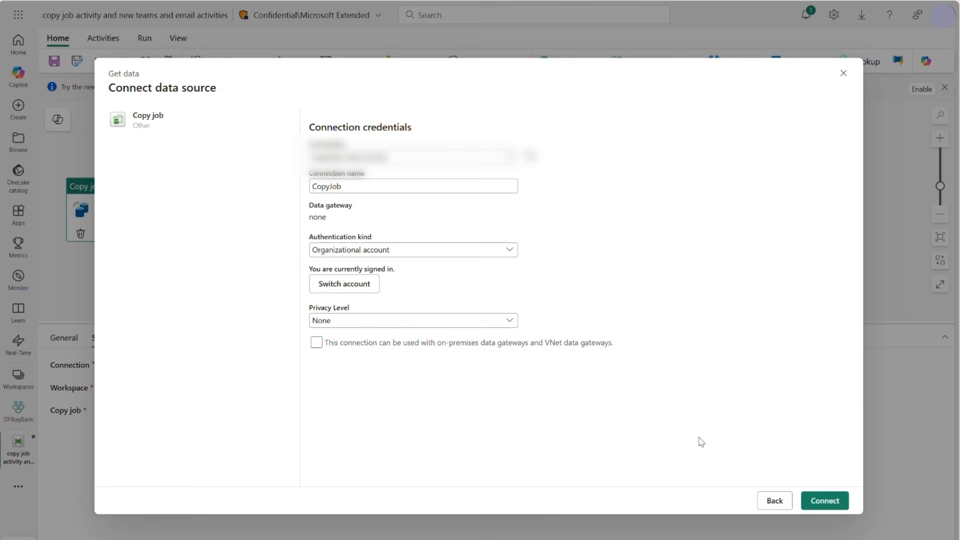
pyautogui.click(808, 495)
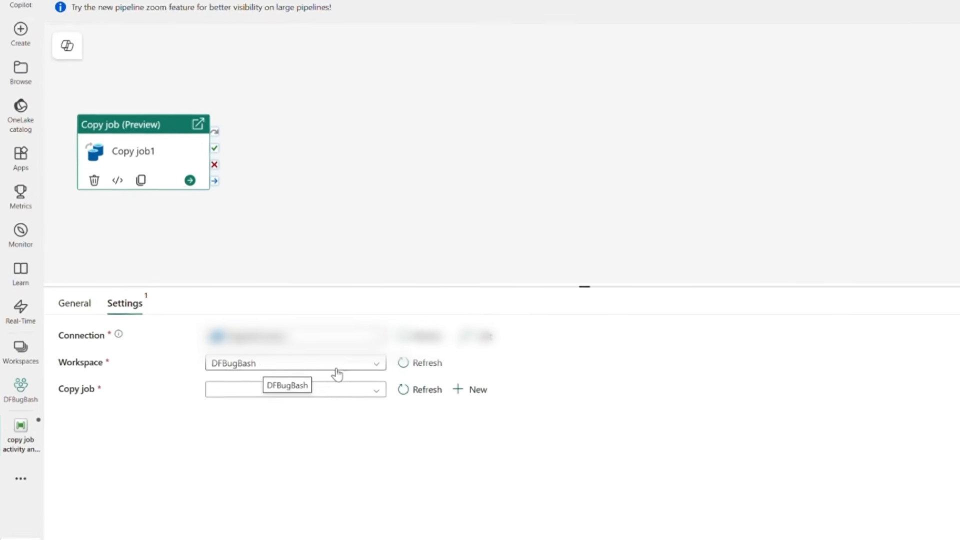
# Choose copyjob1 from the DFBugBash workspace as the copy job that the Copy job1 activity runs
pyautogui.click(332, 392)
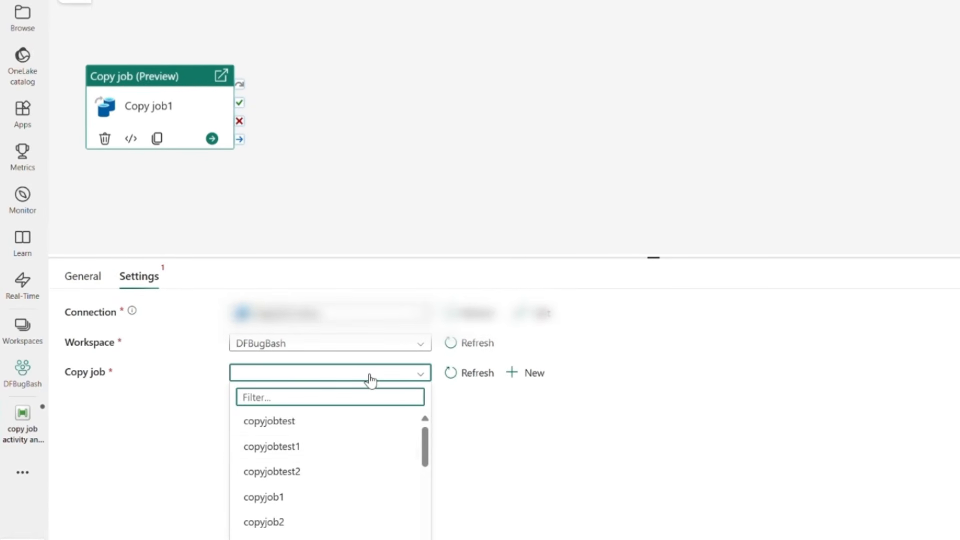
pyautogui.scroll(-3, 388, 456)
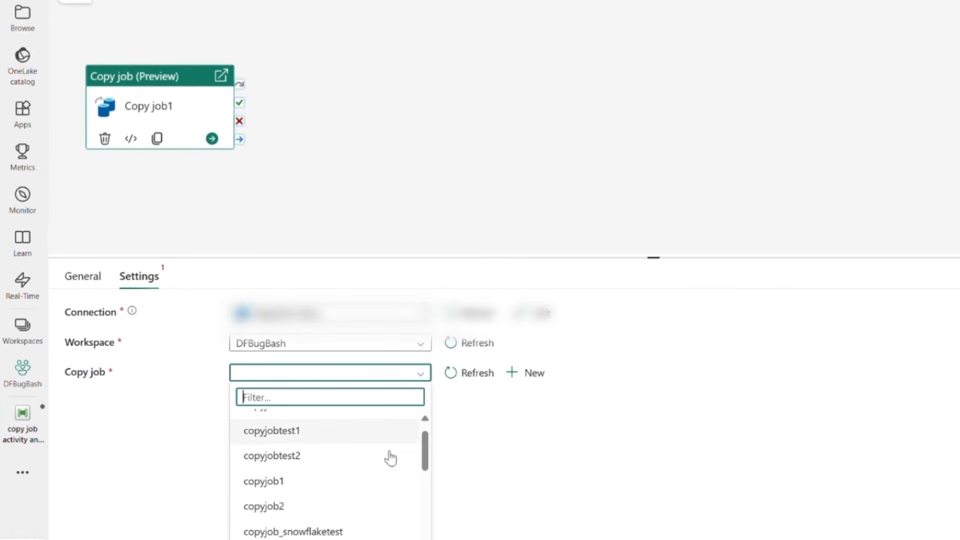
pyautogui.scroll(3, 391, 457)
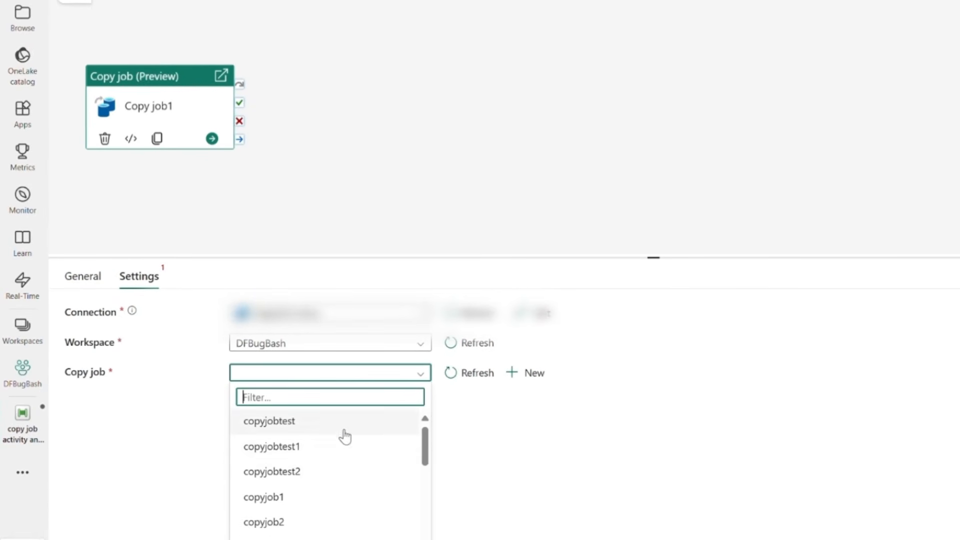
pyautogui.click(339, 507)
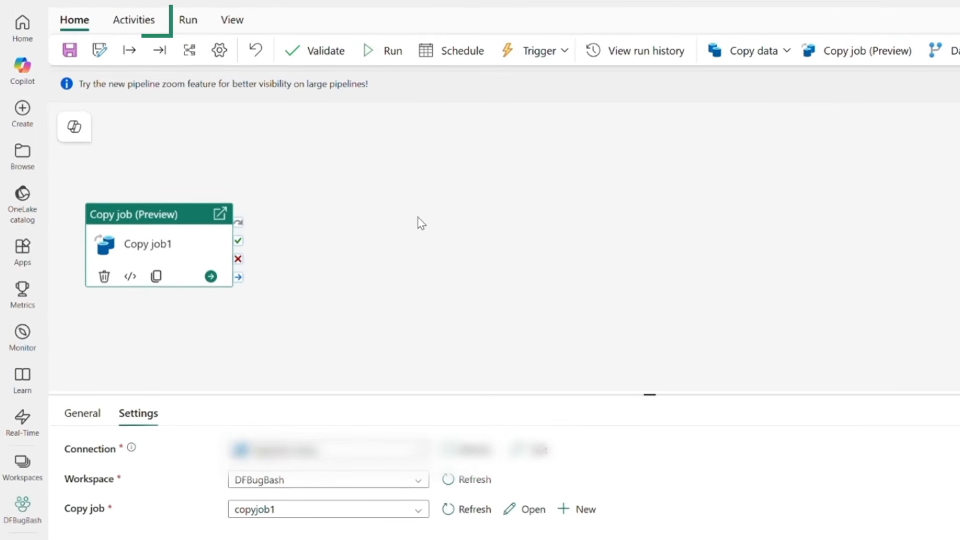
# Add an Office 365 Email and a Microsoft Teams activity, placing them one above the other beside the Copy job1 activity
pyautogui.click(146, 25)
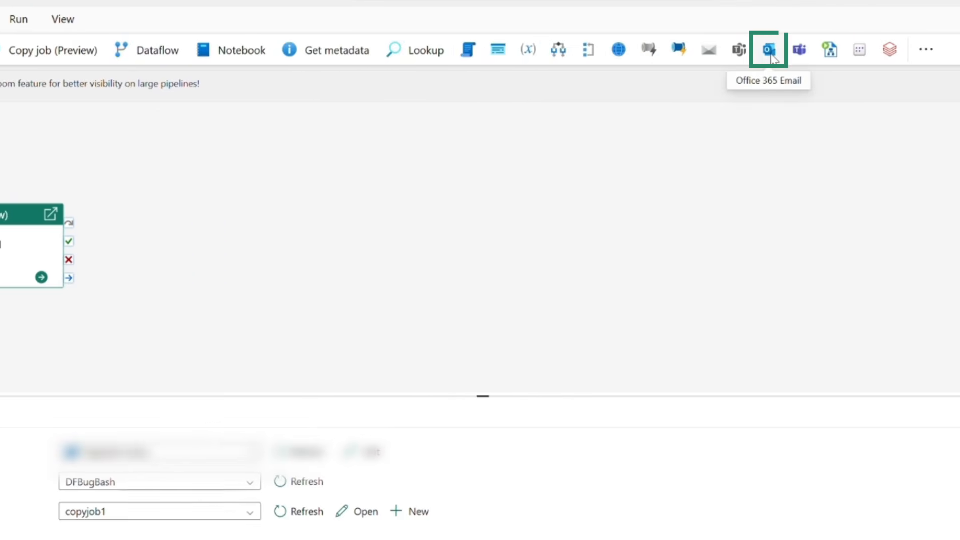
pyautogui.click(777, 56)
pyautogui.click(803, 56)
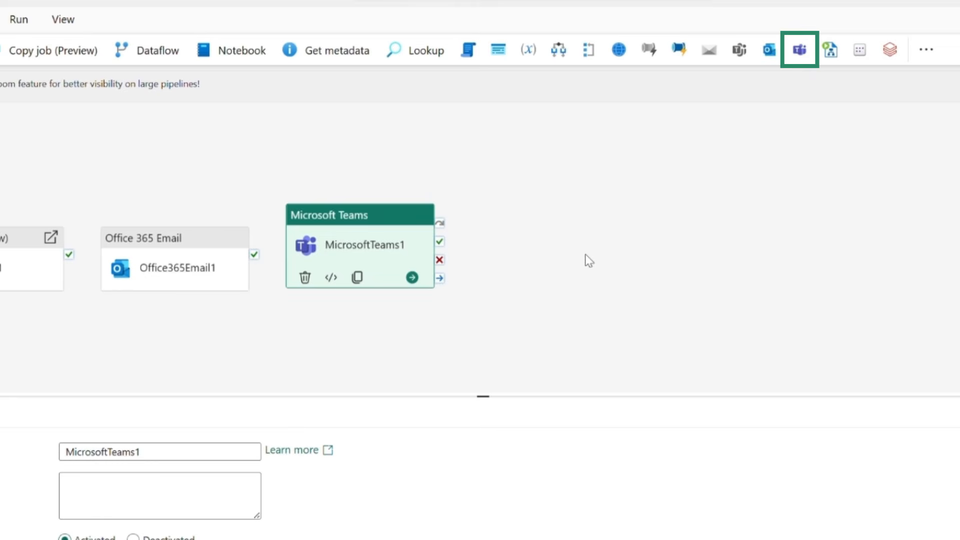
pyautogui.moveTo(181, 260); pyautogui.dragTo(174, 166)
pyautogui.moveTo(304, 250); pyautogui.dragTo(129, 306)
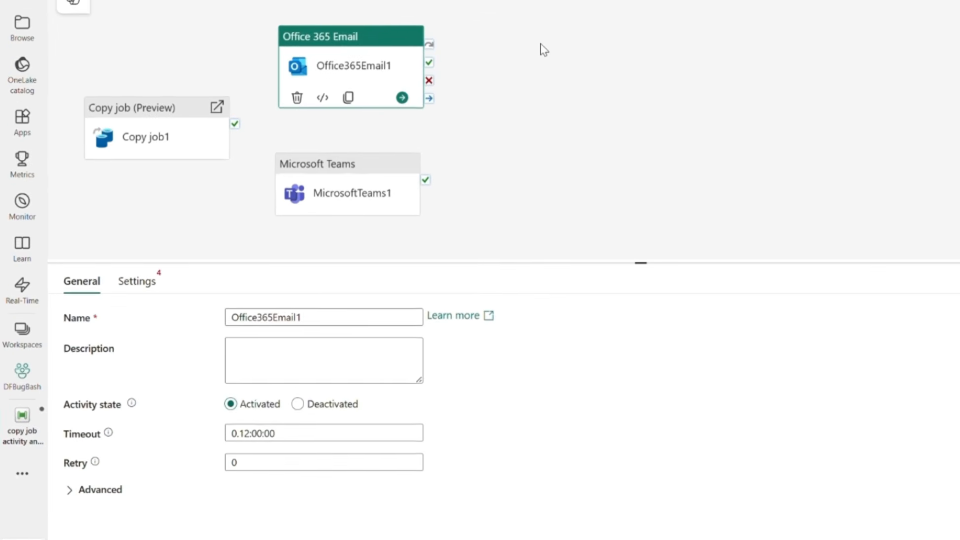
# Review the settings of the Office 365 Email activity and of the Microsoft Teams activity
pyautogui.click(139, 276)
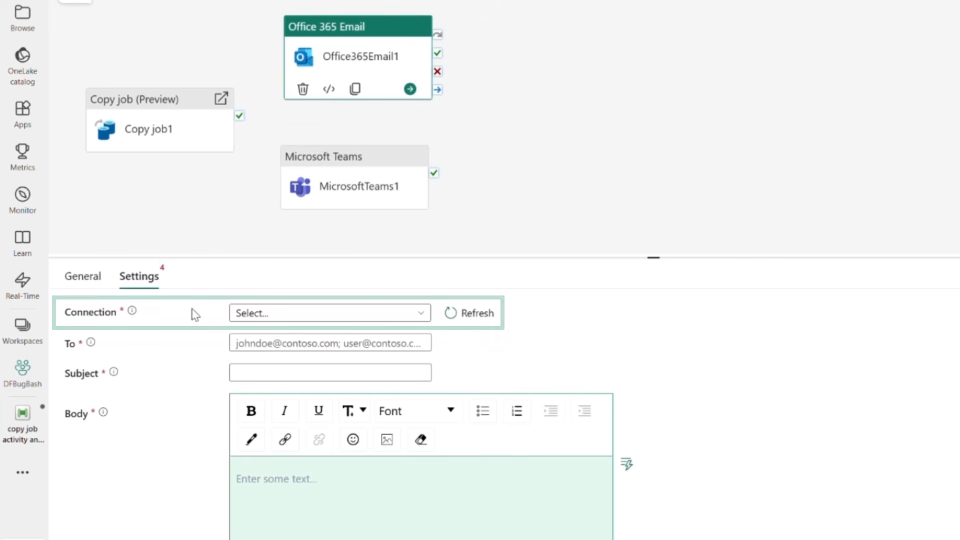
pyautogui.click(332, 189)
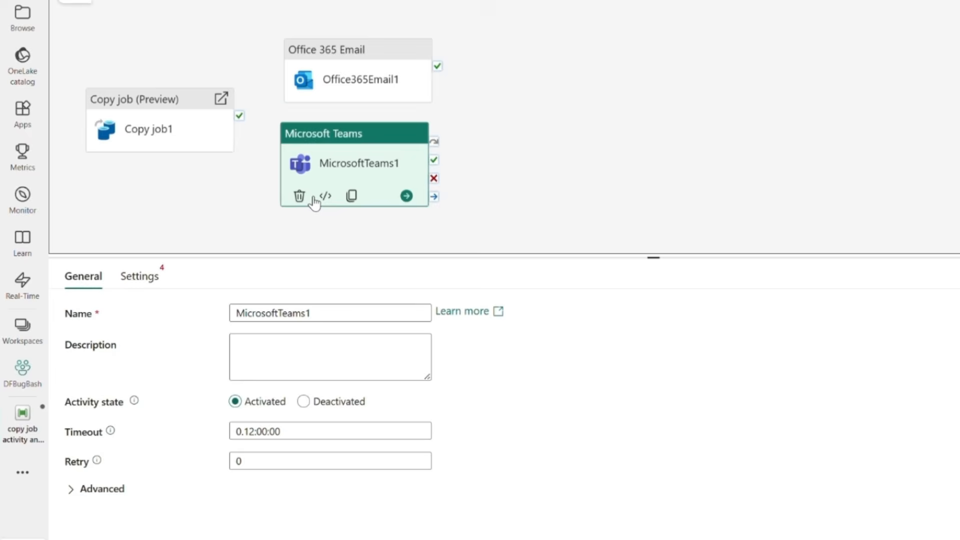
pyautogui.click(152, 278)
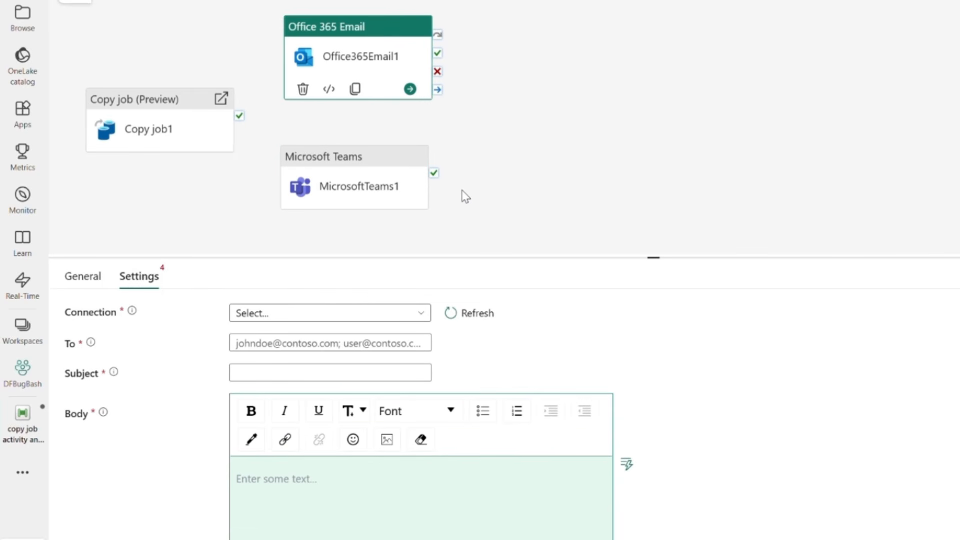
# Set the Office 365 Email activity's connection, enter the recipient's e-mail address and set the subject to "Copy job activity is complete!"
pyautogui.click(368, 313)
pyautogui.click(353, 334)
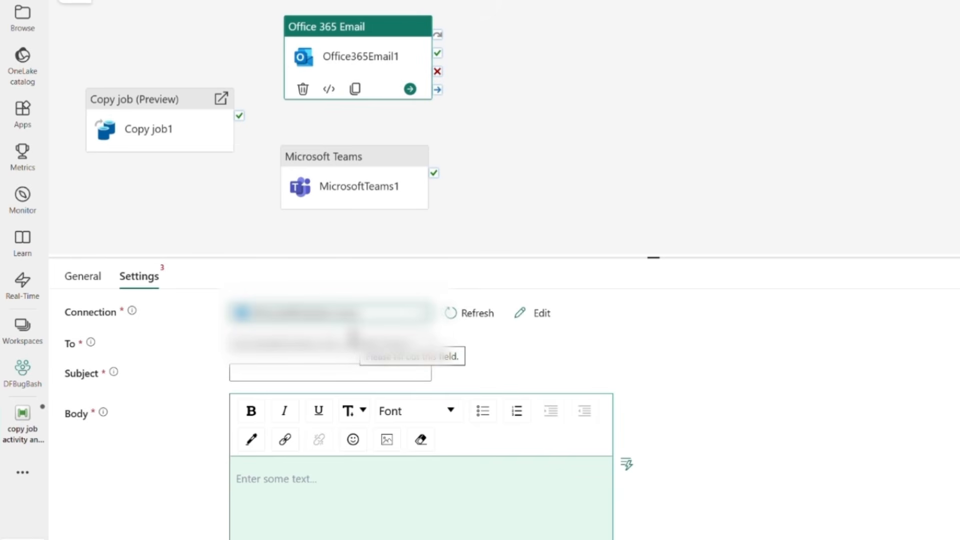
pyautogui.click(345, 343)
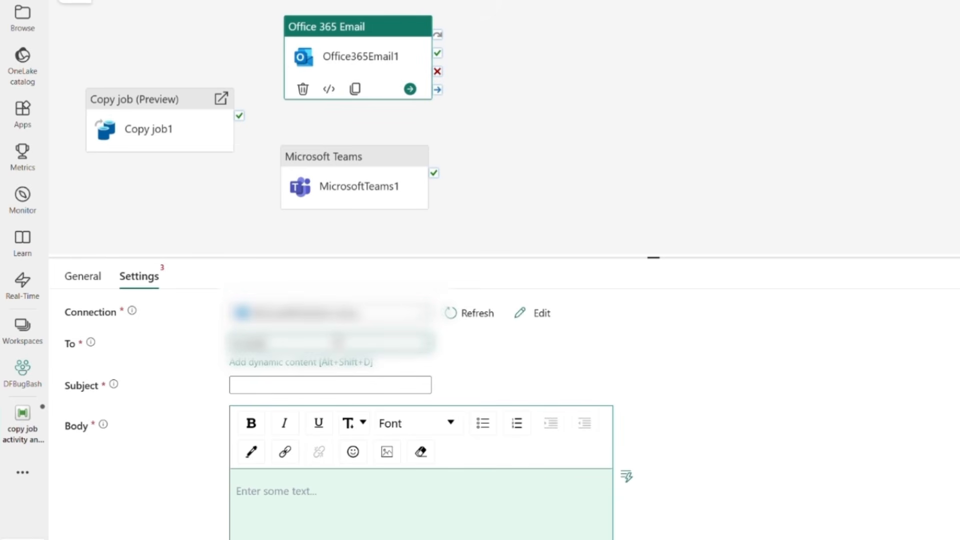
pyautogui.write('??')
pyautogui.click(325, 399)
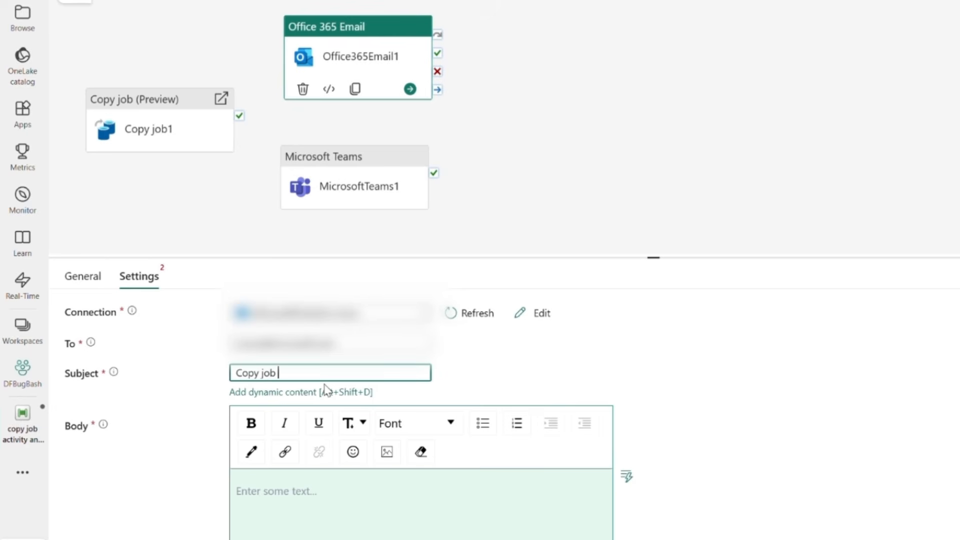
pyautogui.write('Copy job activity is complete!')
# Insert the Pipeline ID and Pipeline run ID system variables as dynamic content in the email body
pyautogui.click(339, 490)
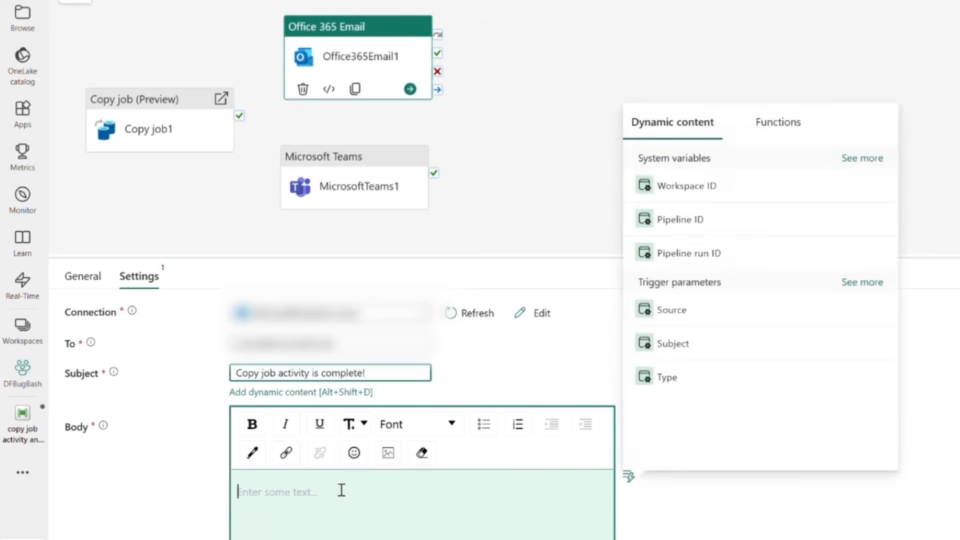
pyautogui.click(730, 230)
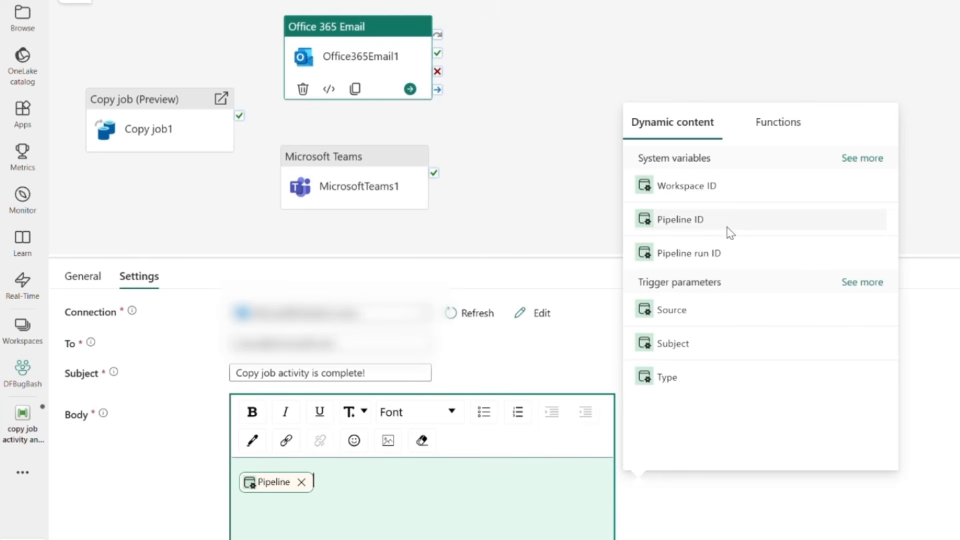
pyautogui.click(724, 261)
pyautogui.click(666, 504)
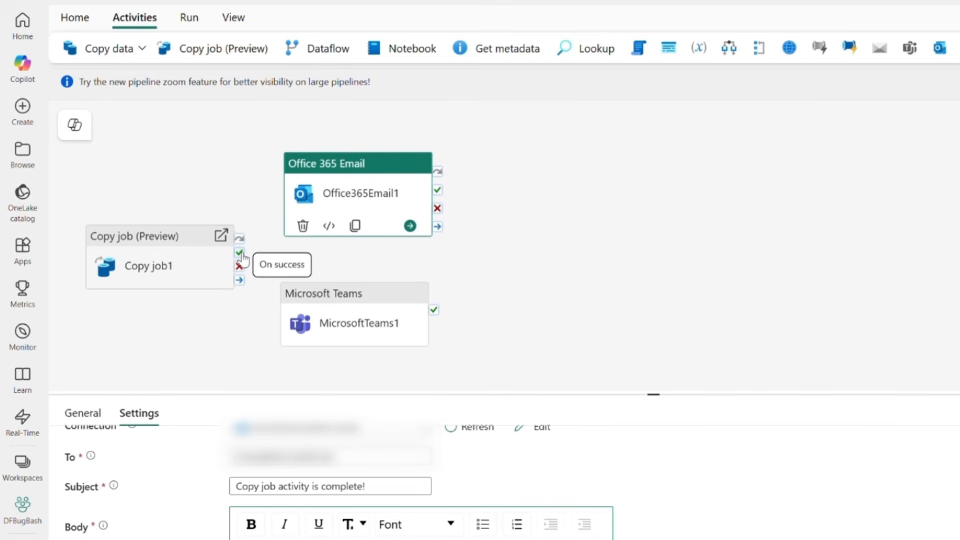
# Link the Copy job1 activity to Office365Email1 on success and delete the Microsoft Teams activity
pyautogui.moveTo(239, 253); pyautogui.dragTo(300, 198)
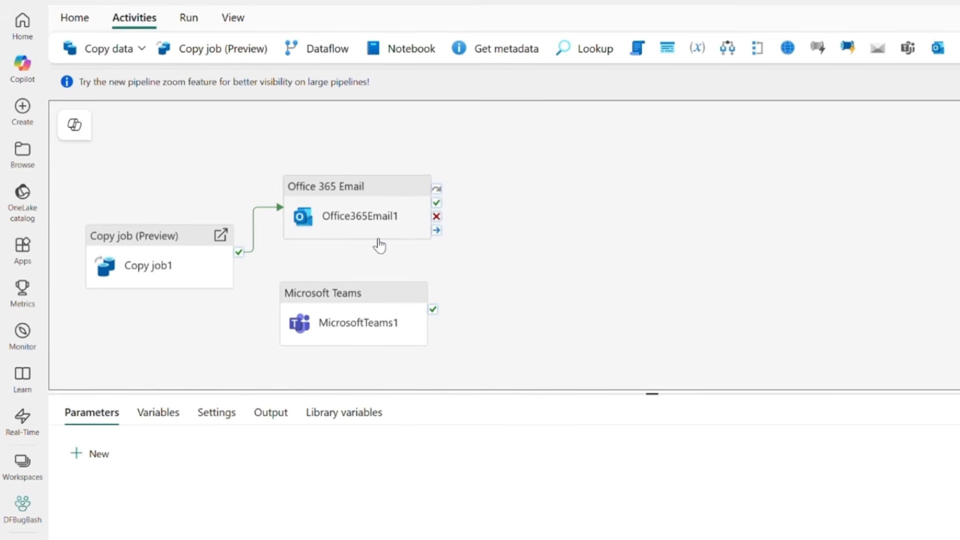
pyautogui.click(313, 322)
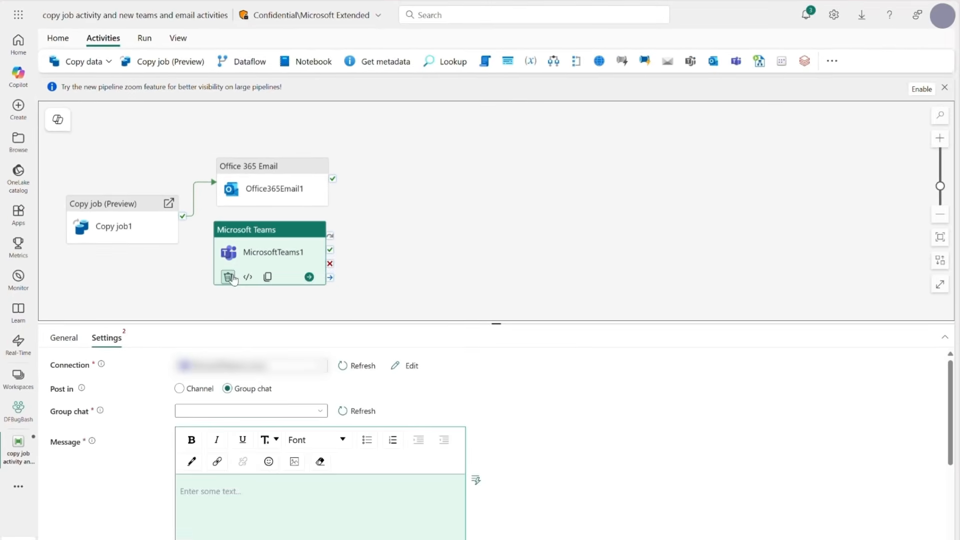
pyautogui.click(229, 278)
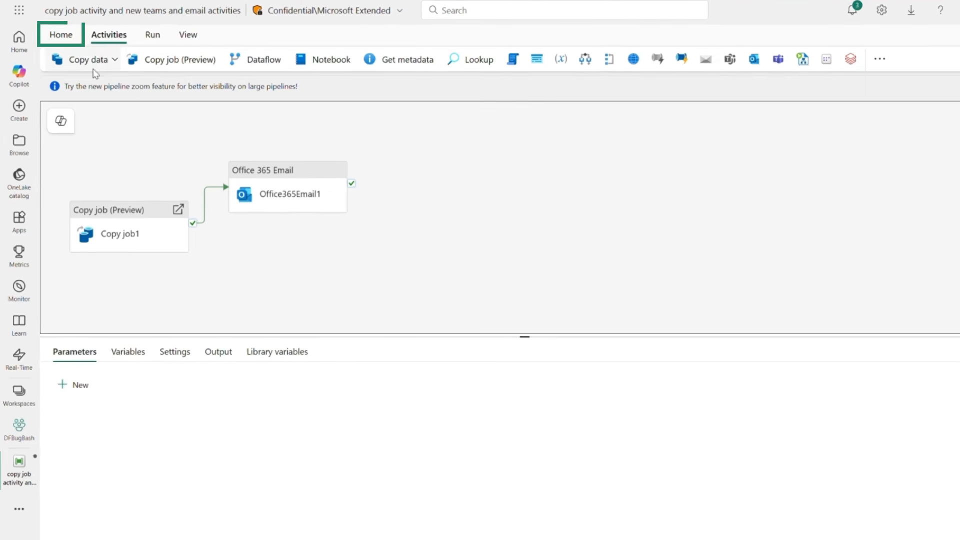
# Save the pipeline and run it
pyautogui.click(64, 39)
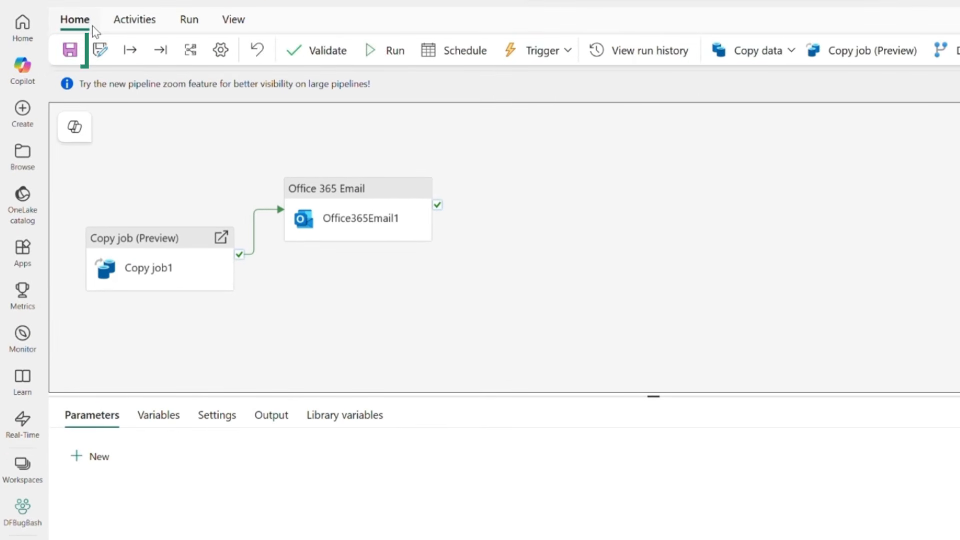
pyautogui.click(70, 50)
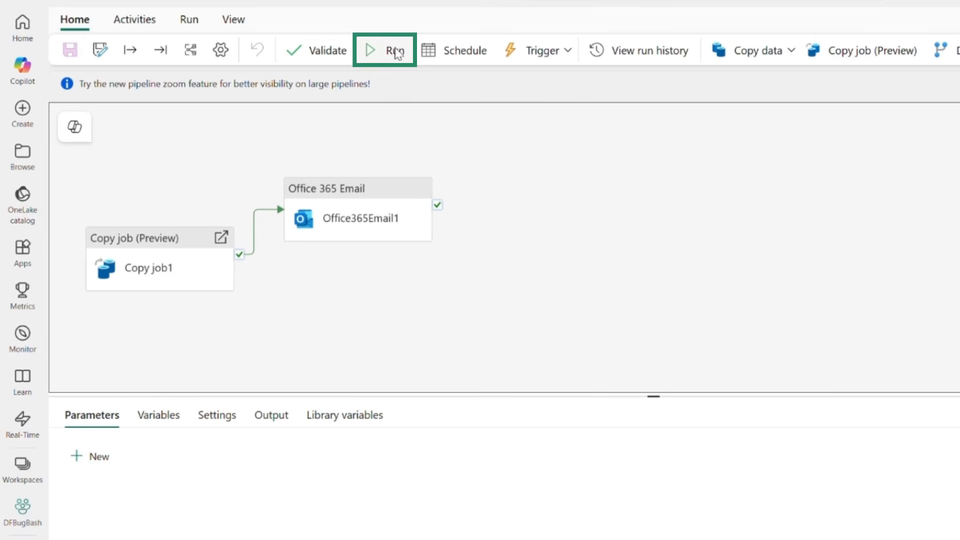
pyautogui.click(391, 50)
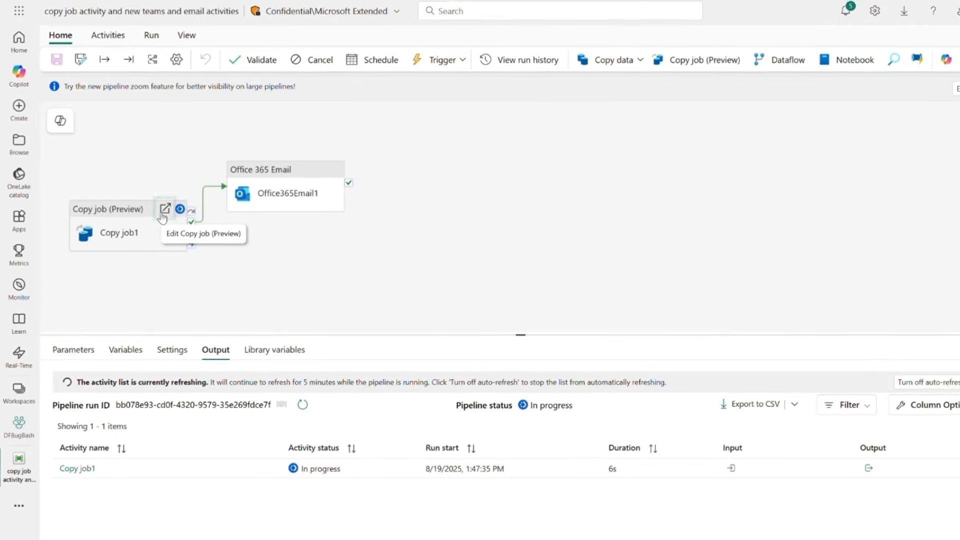
# Inspect the copy job item from its activity, and open the monitoring URL in the Copy job1 run details of the pipeline
pyautogui.click(197, 232)
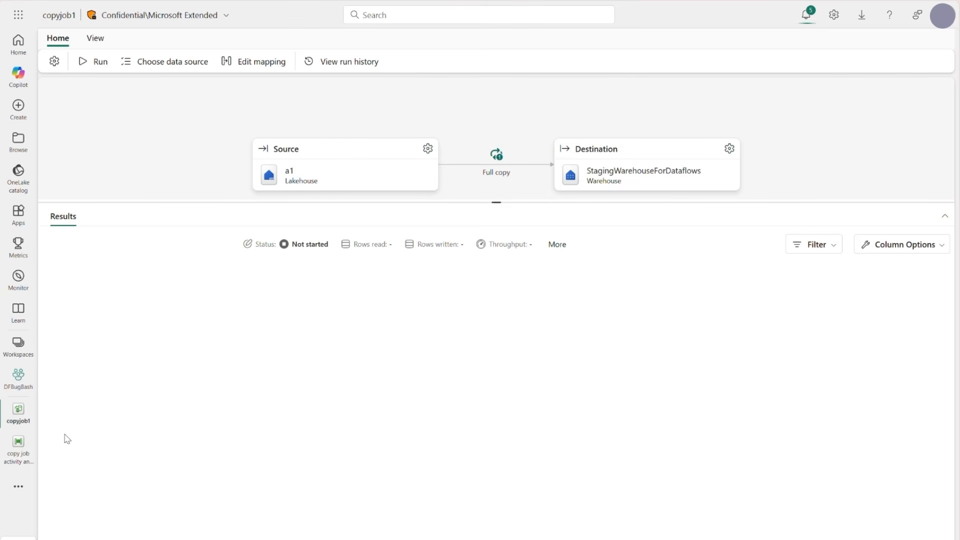
pyautogui.click(18, 448)
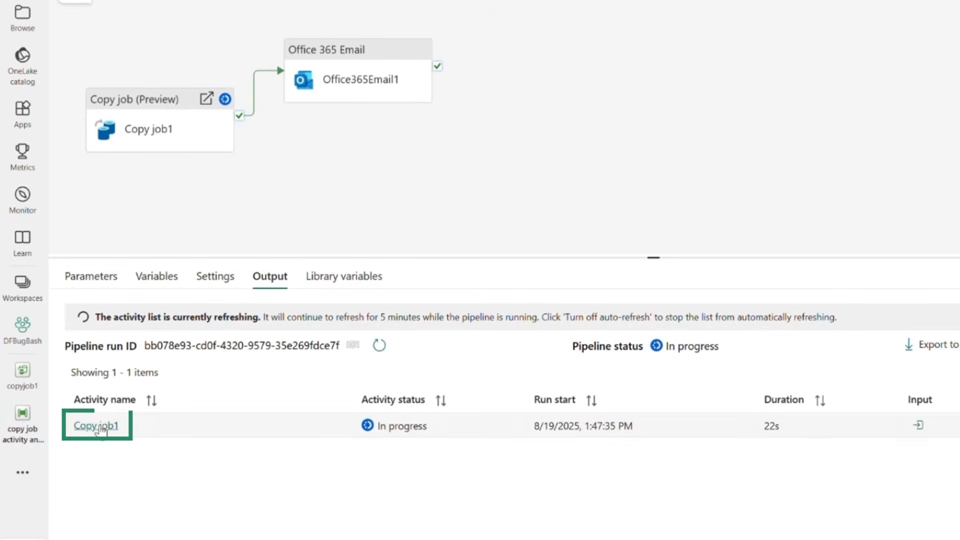
pyautogui.click(100, 427)
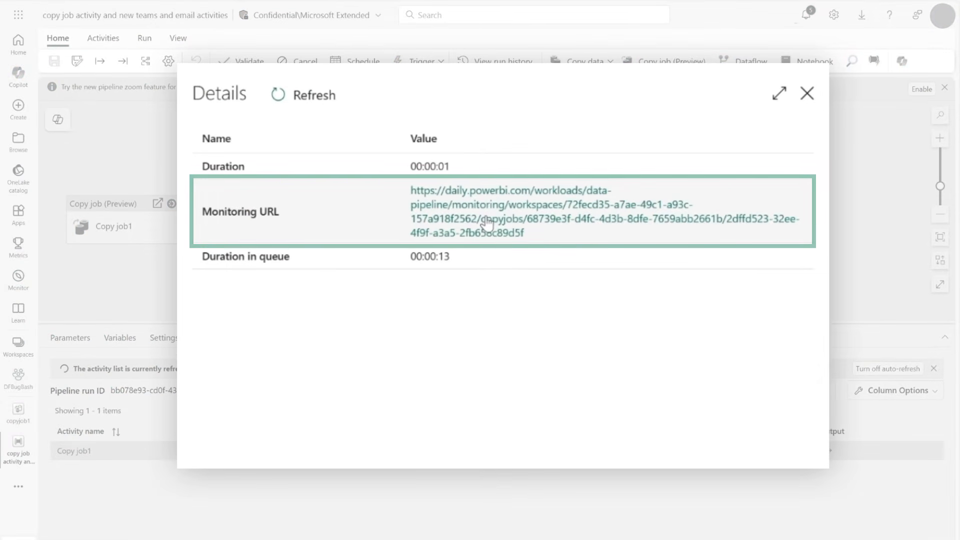
pyautogui.click(487, 225)
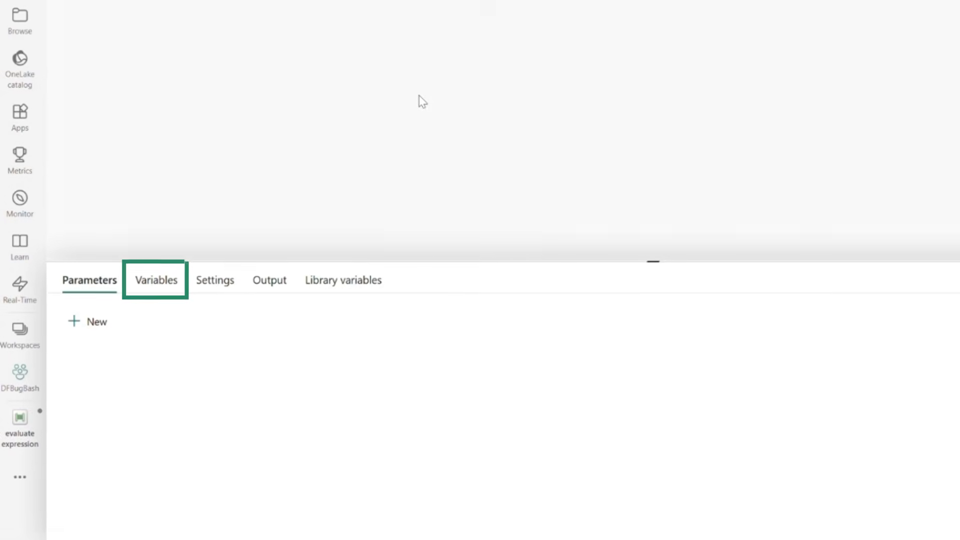
# Add a String variable testVar1 with default value "hello world" to the evaluate expression pipeline
pyautogui.click(160, 293)
pyautogui.click(106, 322)
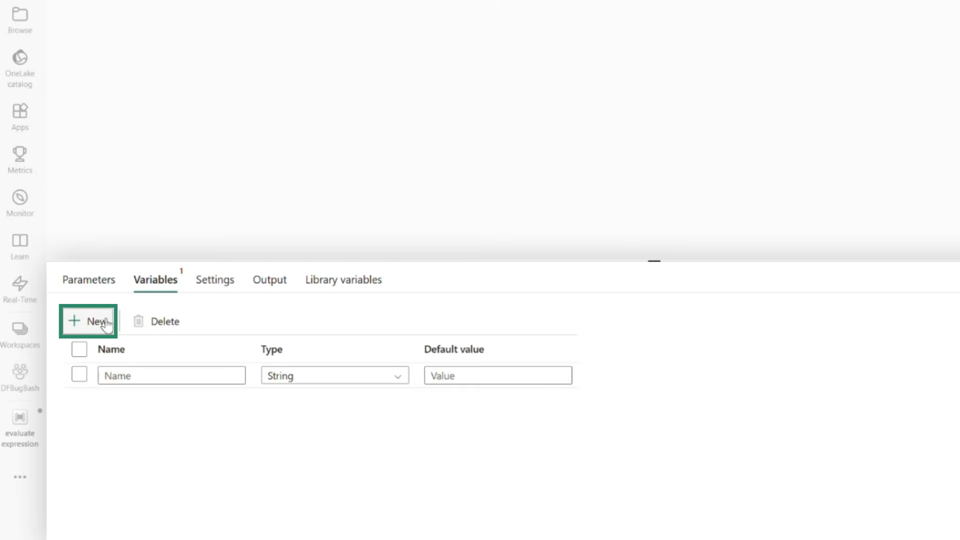
pyautogui.click(147, 375)
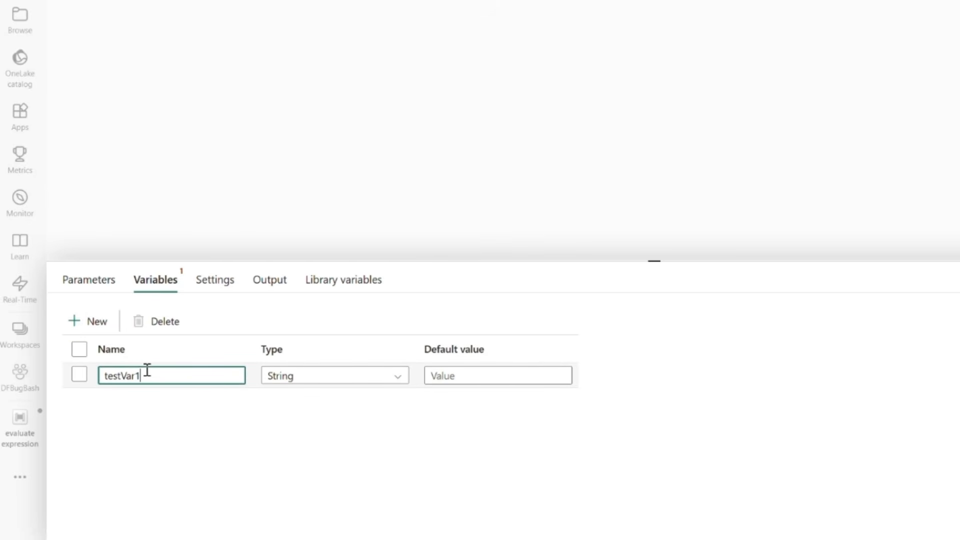
pyautogui.click(476, 383)
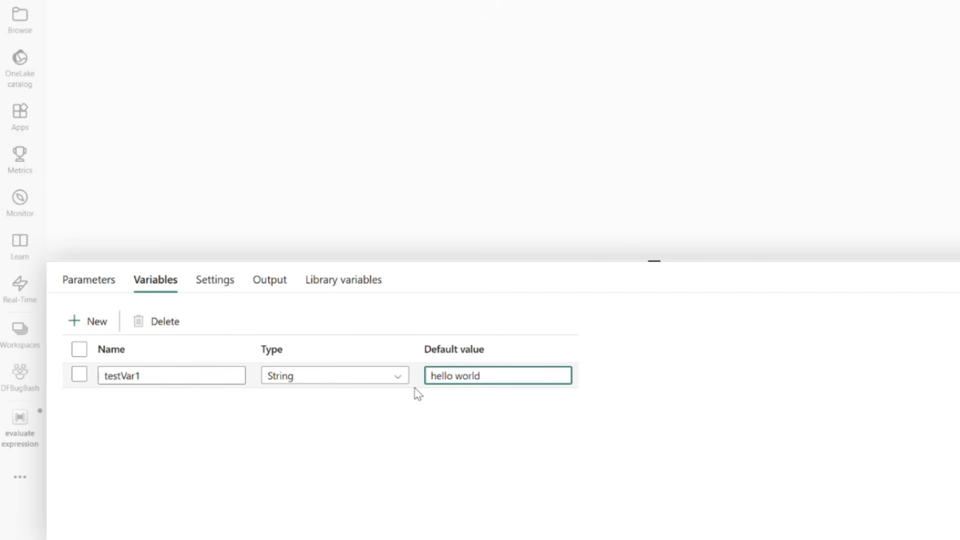
# Add a second String variable named testVar2 with default value "testing"
pyautogui.click(95, 324)
pyautogui.click(142, 398)
pyautogui.write('testVar2')
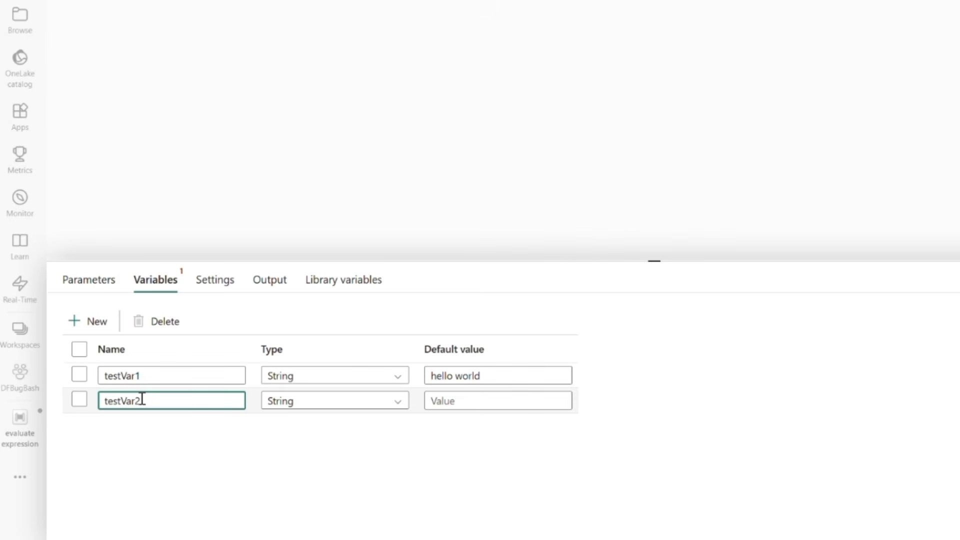
pyautogui.click(452, 400)
pyautogui.write('testing')
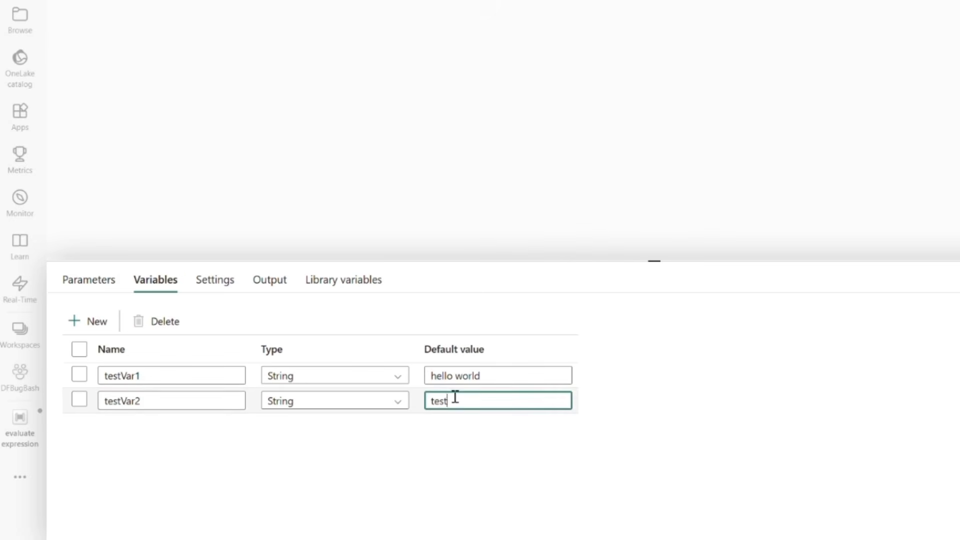
# Add a third String variable named testVar3 with default value 123
pyautogui.click(83, 322)
pyautogui.click(143, 425)
pyautogui.write('test')
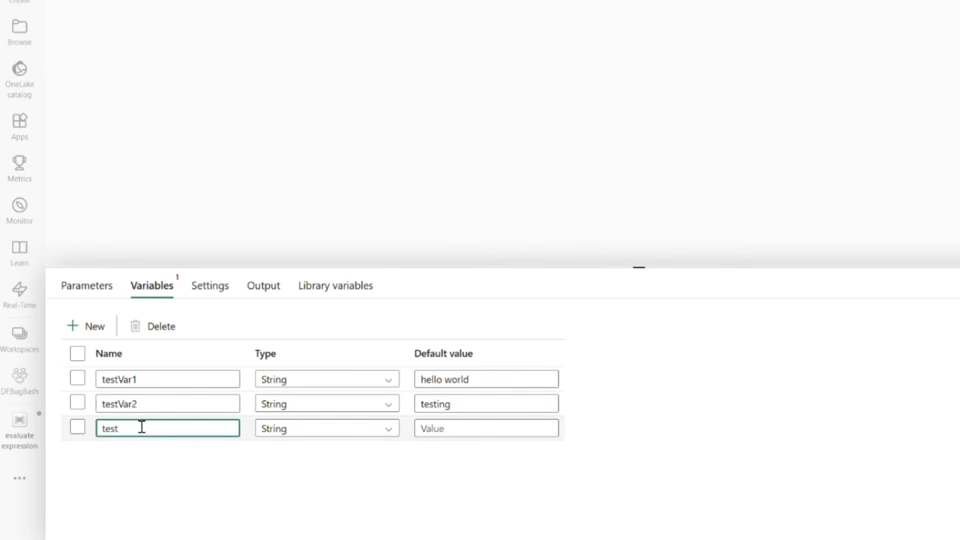
pyautogui.write('Var3')
pyautogui.click(430, 428)
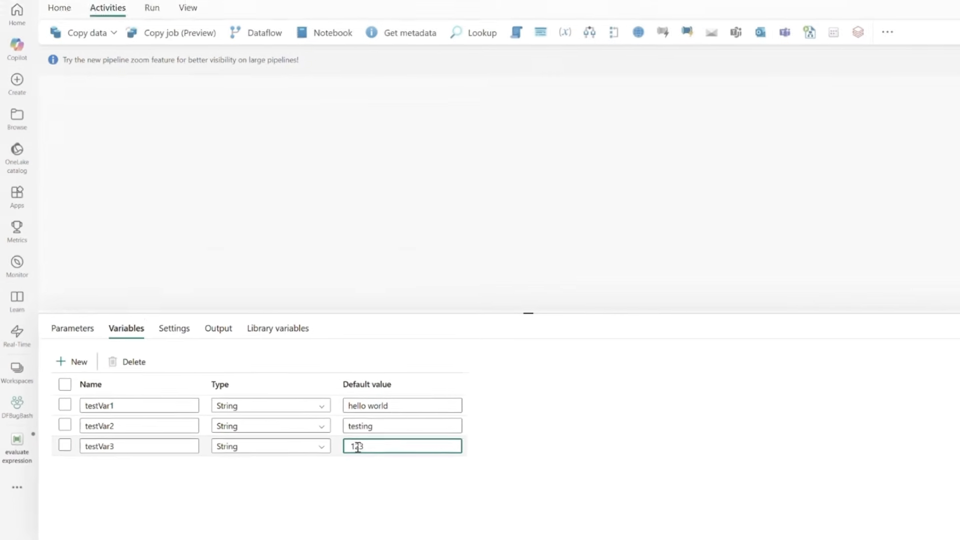
pyautogui.write('123')
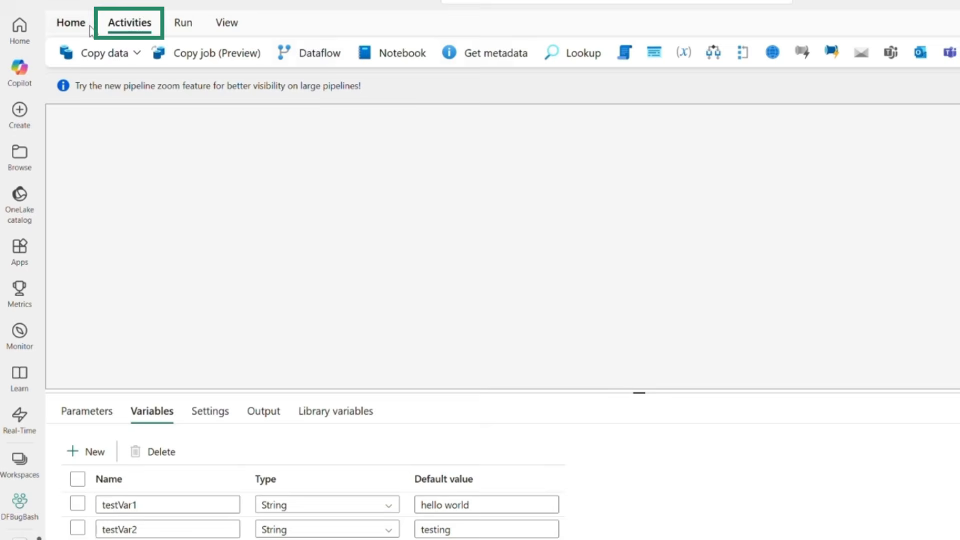
# Add an Office 365 Email activity to the pipeline and open its Body setting in the expression builder
pyautogui.click(917, 55)
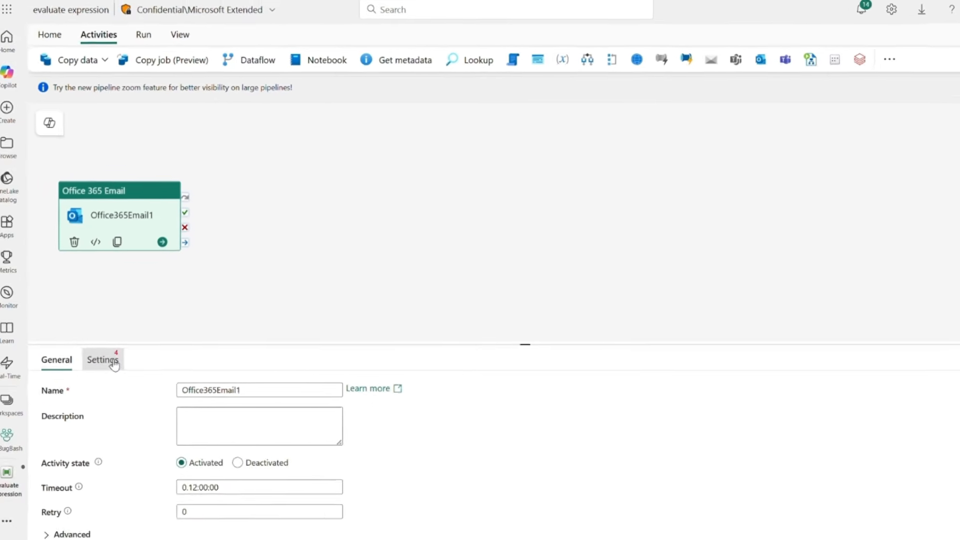
pyautogui.click(103, 360)
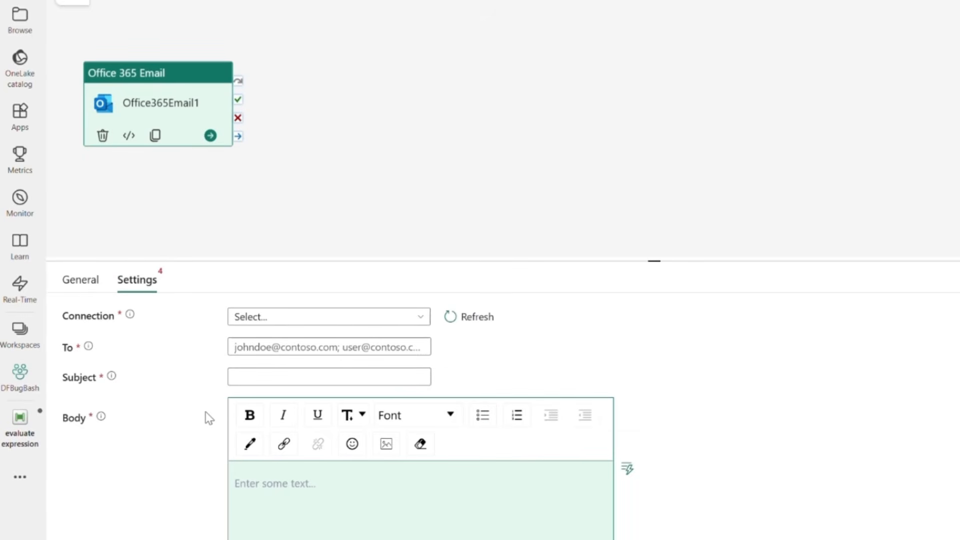
pyautogui.scroll(-5, 209, 418)
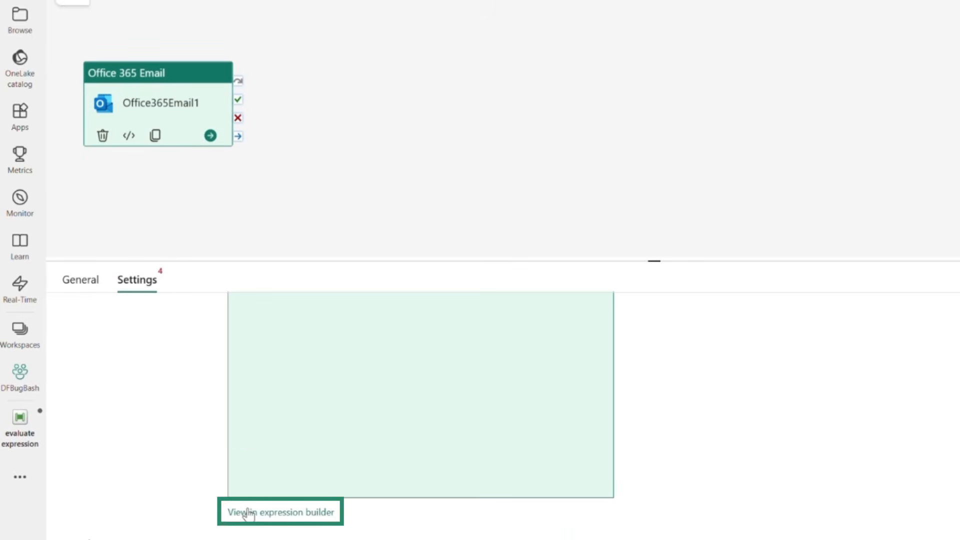
pyautogui.click(280, 512)
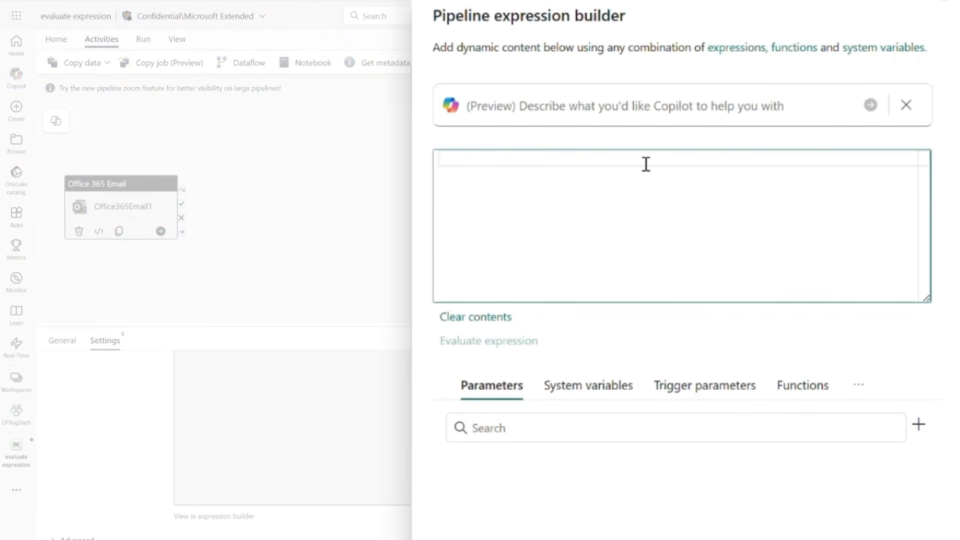
# Enter the email body expression Variable: @{variables('testVar1')}
pyautogui.write('Variable: ')
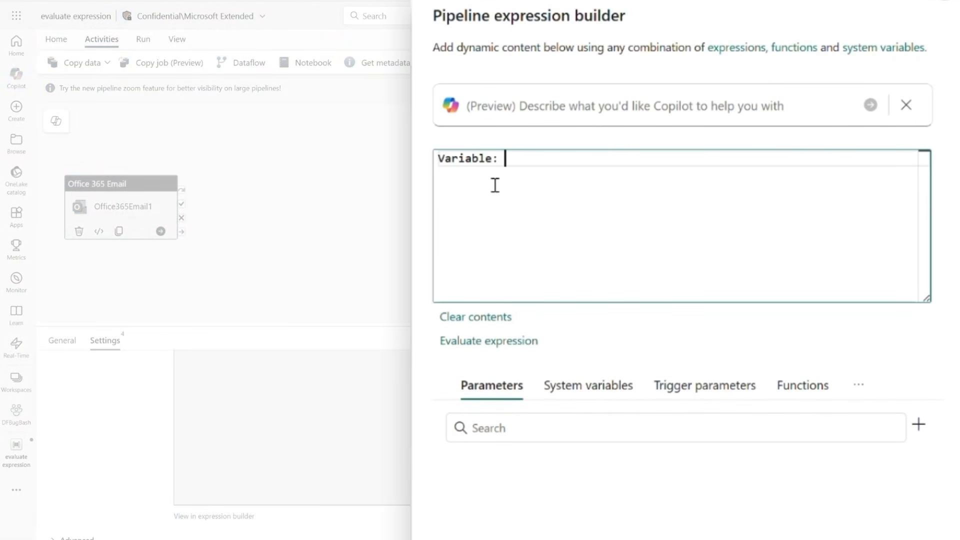
pyautogui.write('@')
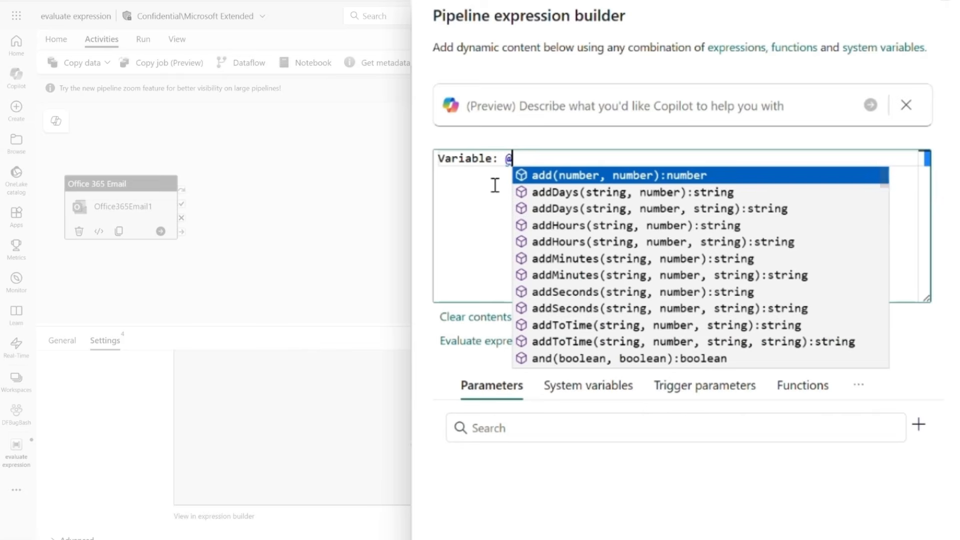
pyautogui.write('{vari')
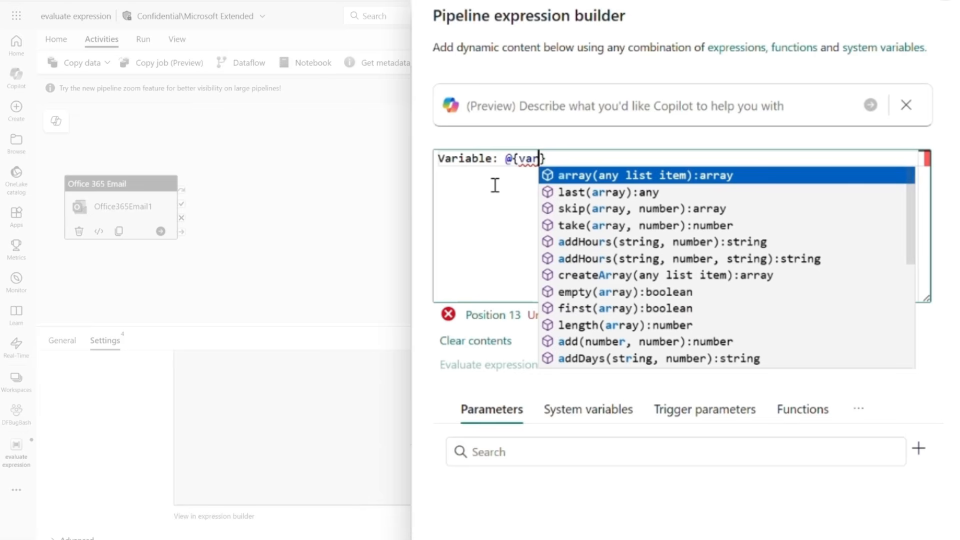
pyautogui.write('able')
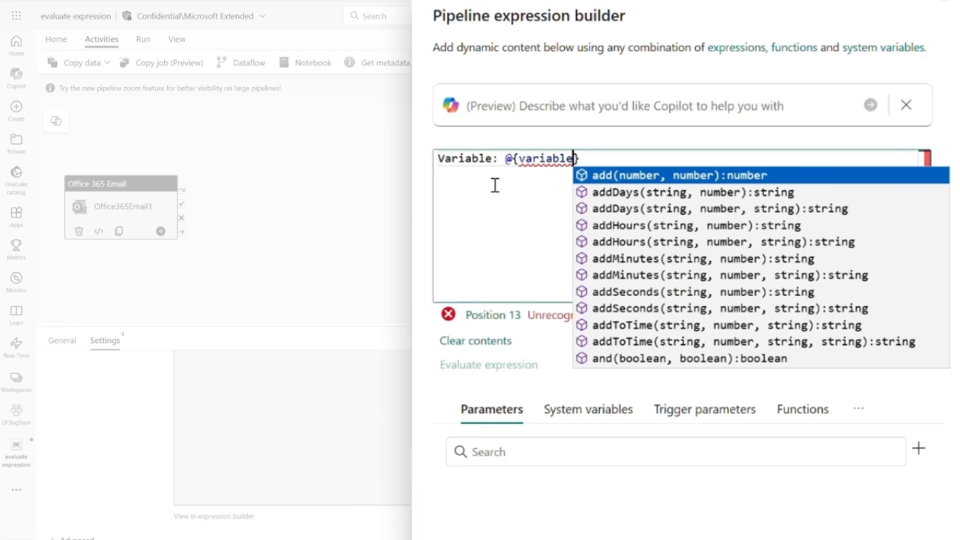
pyautogui.write("('")
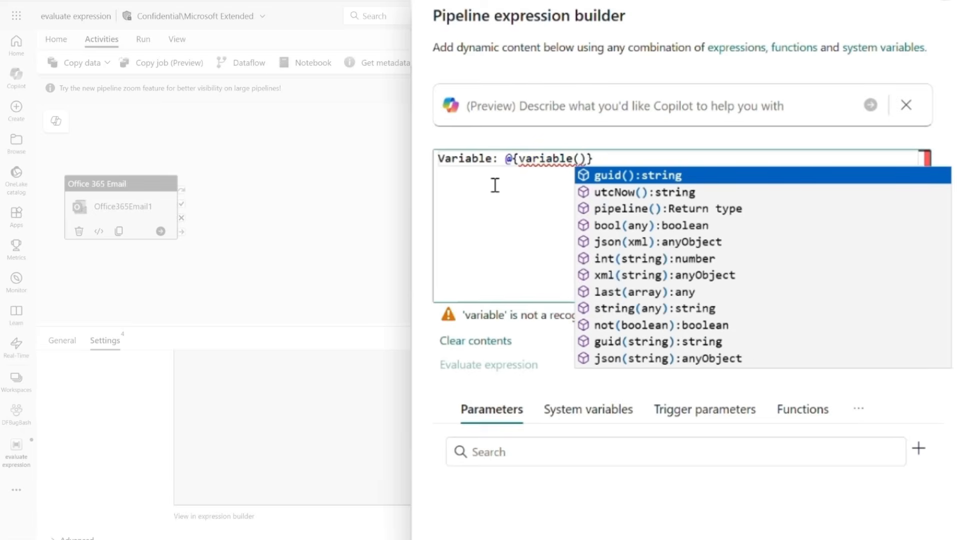
pyautogui.click(586, 176)
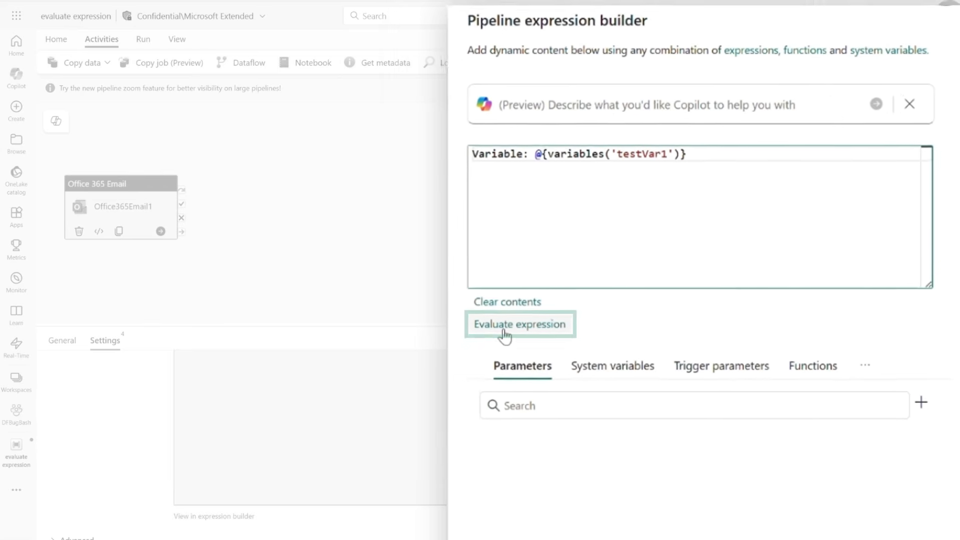
# Evaluate the expression with testVar1's default value, and again with its test value set to hello world 123
pyautogui.click(632, 262)
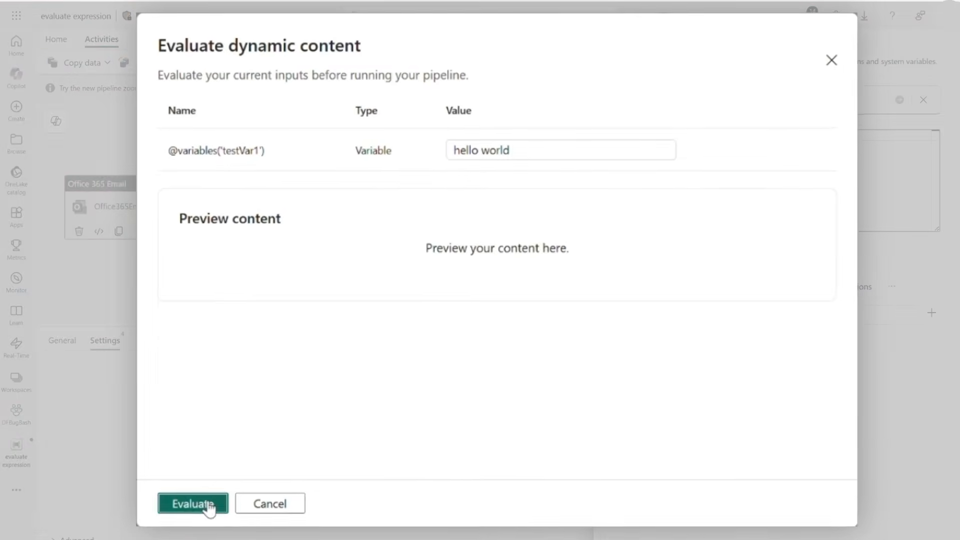
pyautogui.click(210, 506)
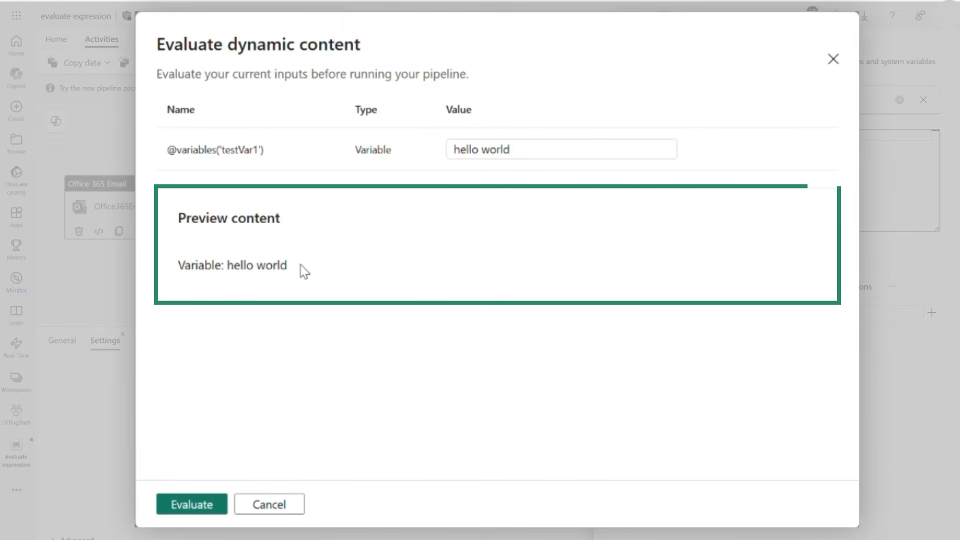
pyautogui.moveTo(528, 156); pyautogui.dragTo(463, 160)
pyautogui.click(536, 150)
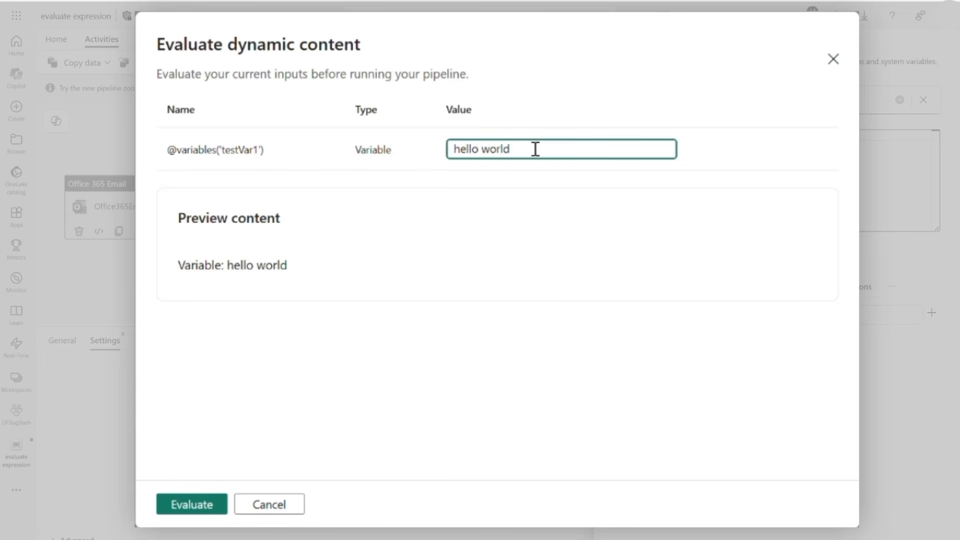
pyautogui.write('123')
pyautogui.click(204, 507)
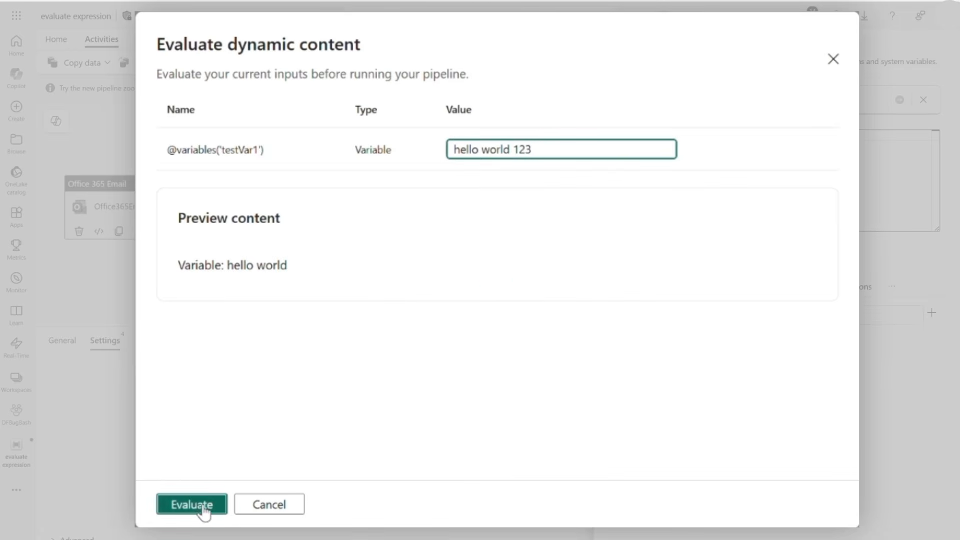
# Delete the appended digits from the testVar1 test value, re-evaluate the expression, and close the evaluation dialog
pyautogui.click(544, 148)
pyautogui.press('BackSpace')
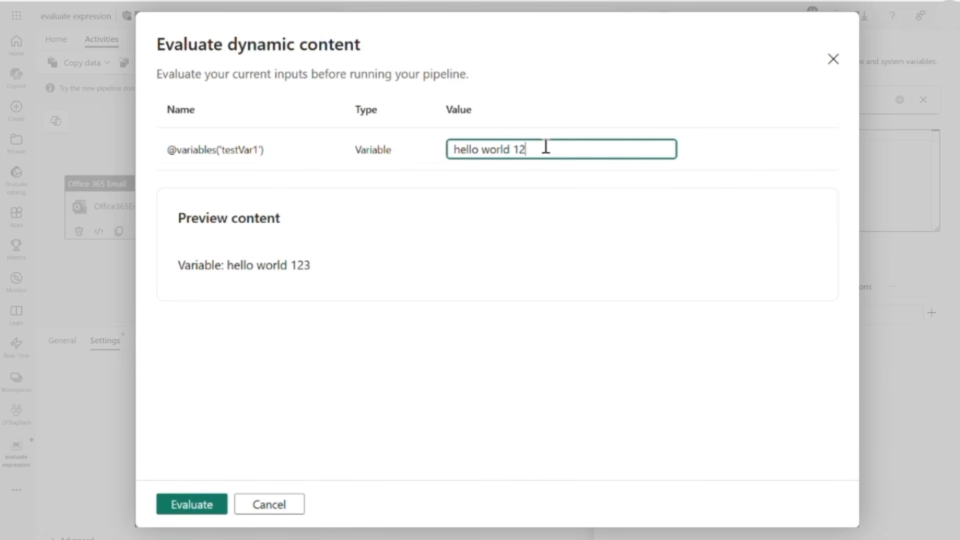
pyautogui.click(217, 505)
pyautogui.click(297, 493)
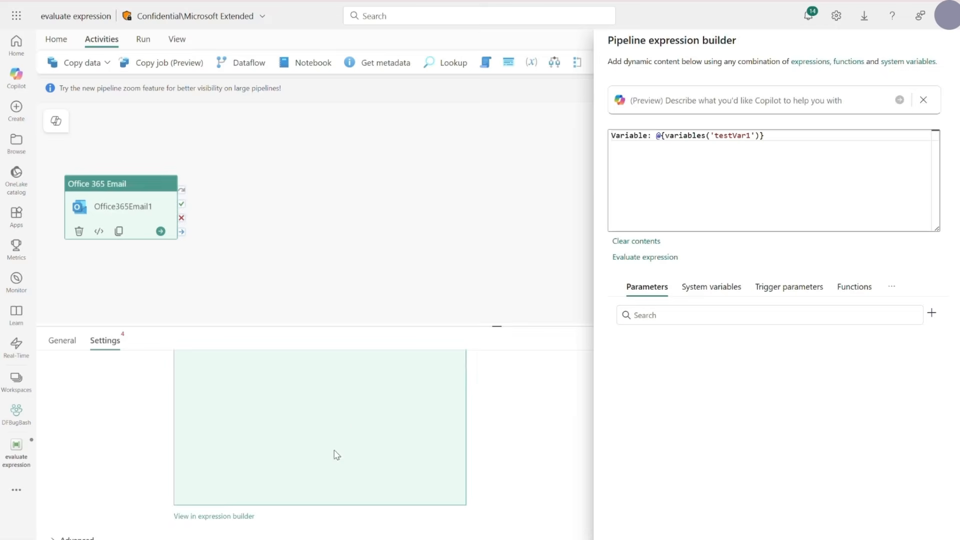
# Add the lines Function: @{concat(variables('testVar2'), variables('testVar3'))} and System Variable: @{pipeline().Pipeline} to the body expression, and evaluate the whole expression
pyautogui.click(789, 140)
pyautogui.press('Return')
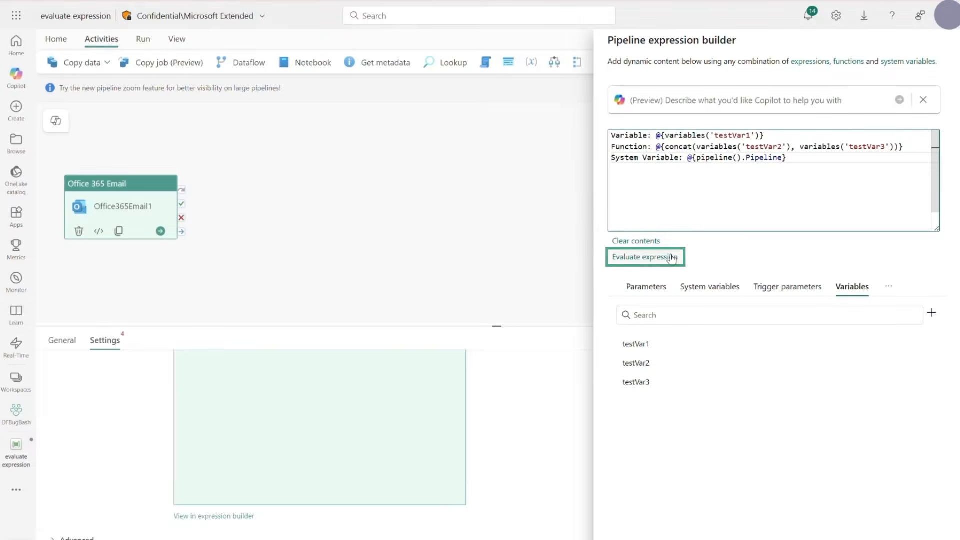
pyautogui.click(668, 262)
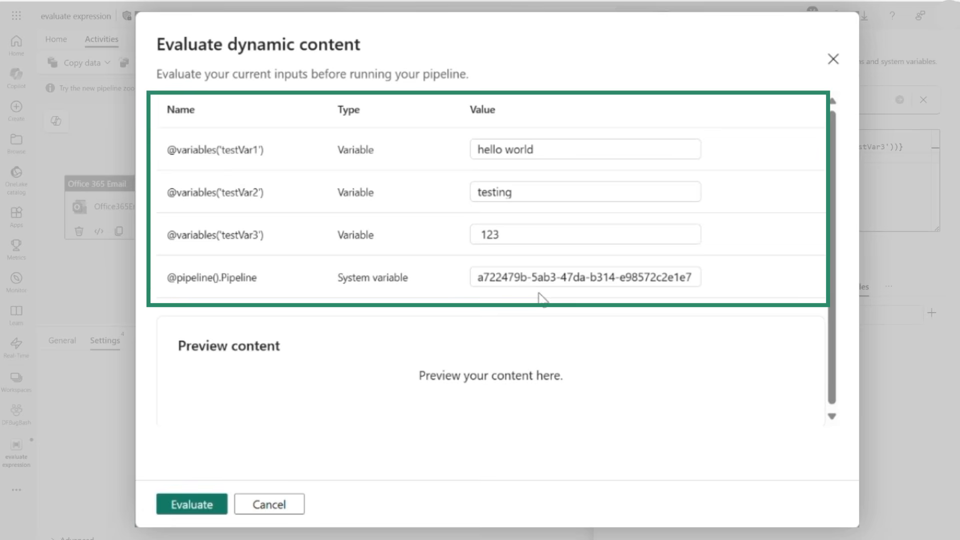
pyautogui.click(214, 505)
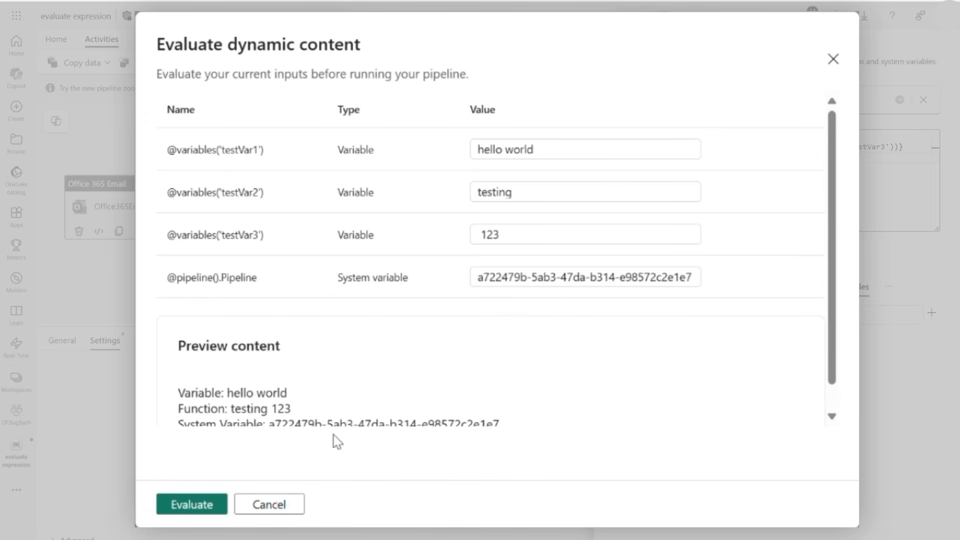
pyautogui.scroll(-1, 368, 413)
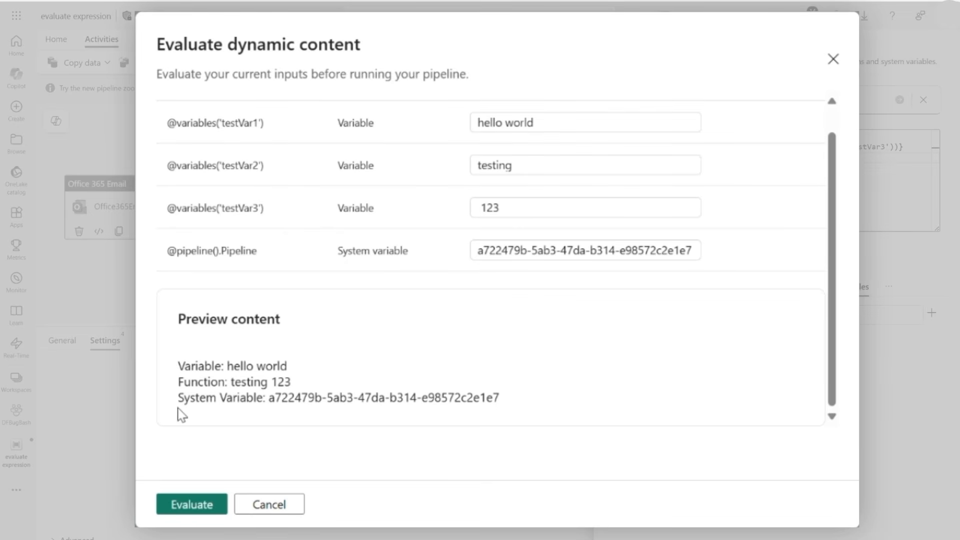
pyautogui.click(479, 250)
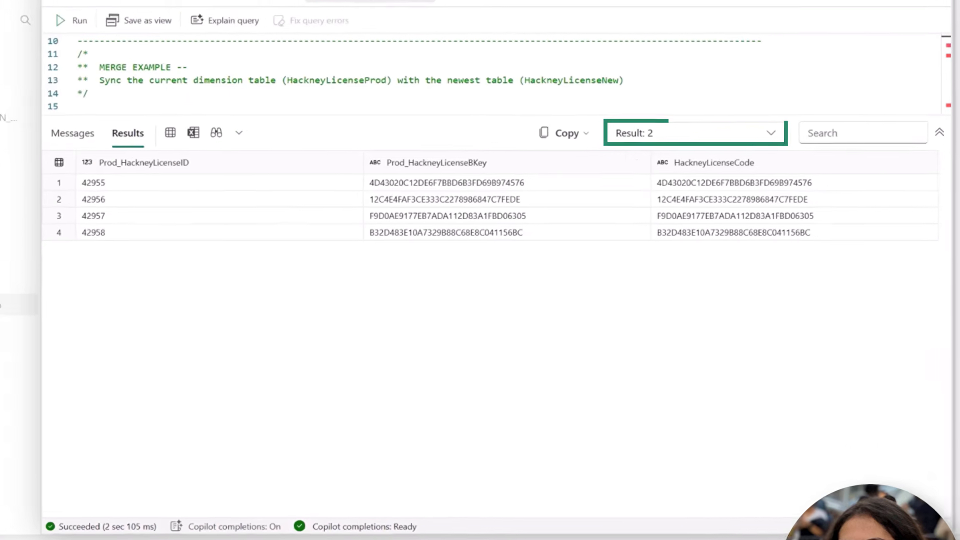
# In the MERGE Demo query of the MergeTestDW1 warehouse, review the new-license rows in Result 3 and the row counts in Result 1
pyautogui.click(767, 136)
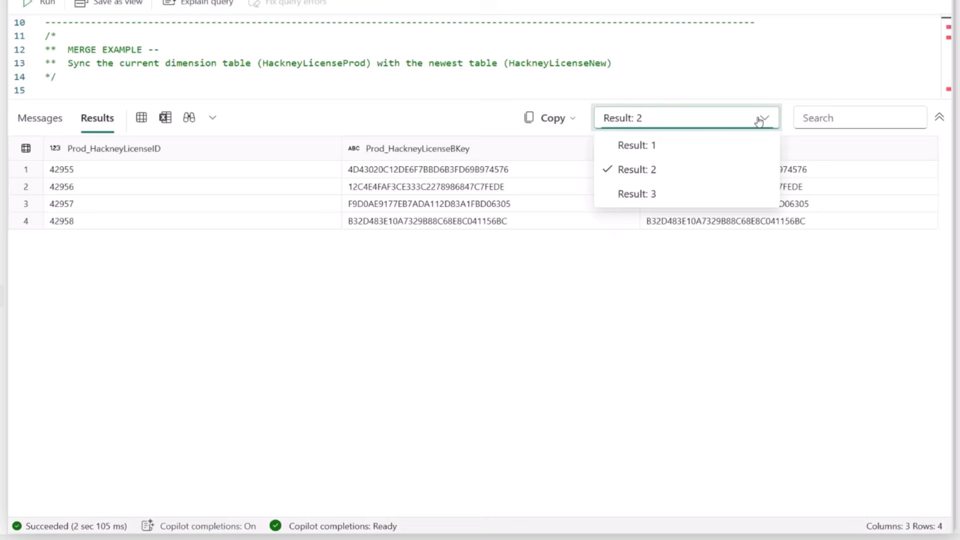
pyautogui.click(648, 195)
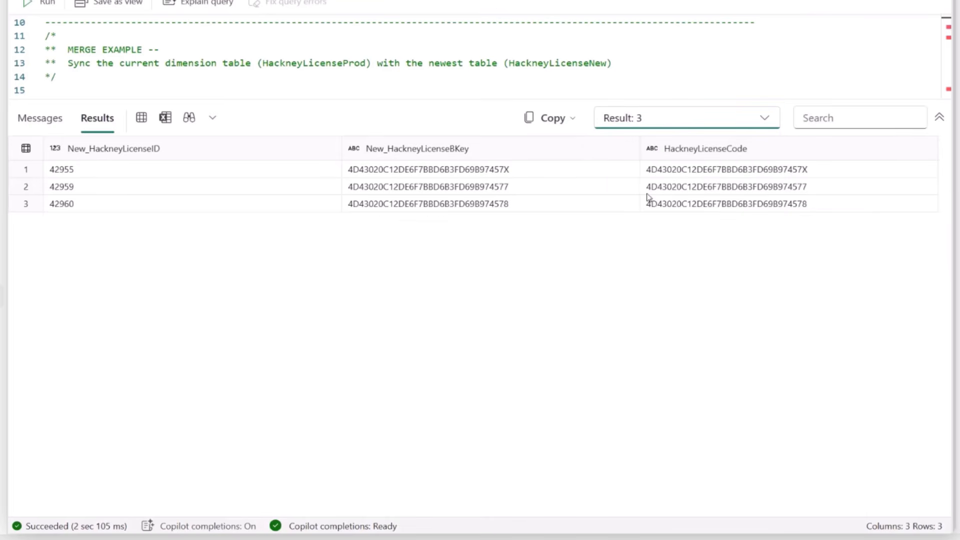
pyautogui.click(770, 129)
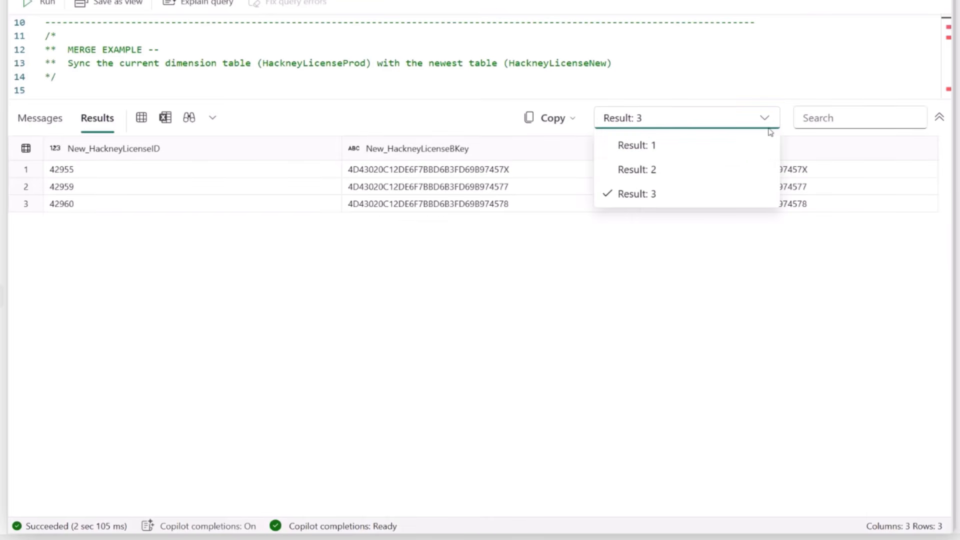
pyautogui.click(761, 145)
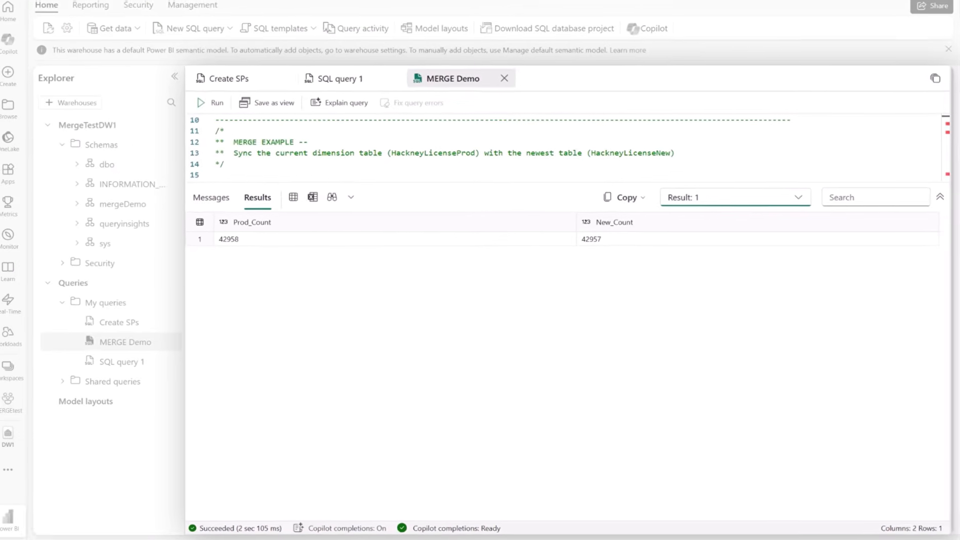
# Enlarge the query editor and run only the MERGE statement that syncs mergeDemo.HackneyLicenseProd with mergeDemo.HackneyLicenseNew, through its GO line
pyautogui.moveTo(764, 188); pyautogui.dragTo(764, 412)
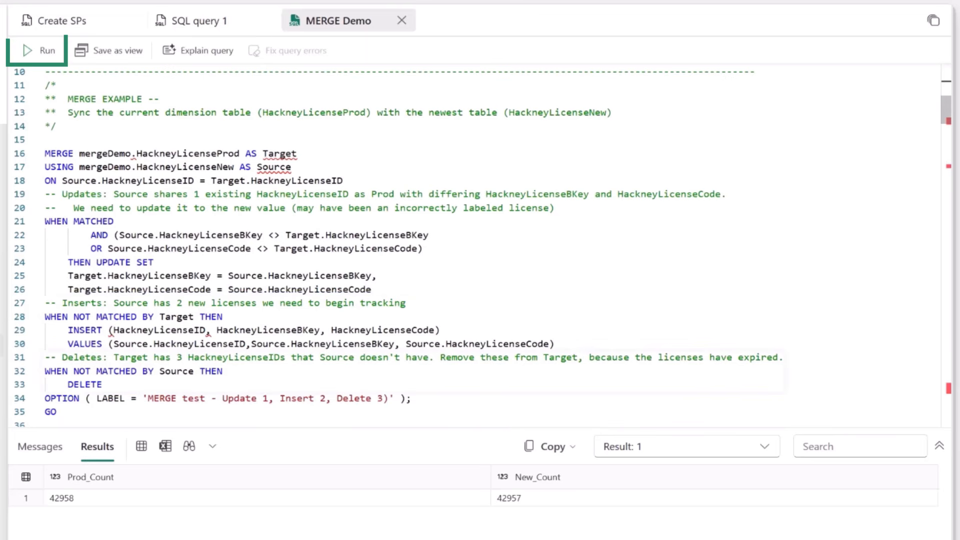
pyautogui.moveTo(57, 412); pyautogui.dragTo(45, 153)
pyautogui.click(39, 51)
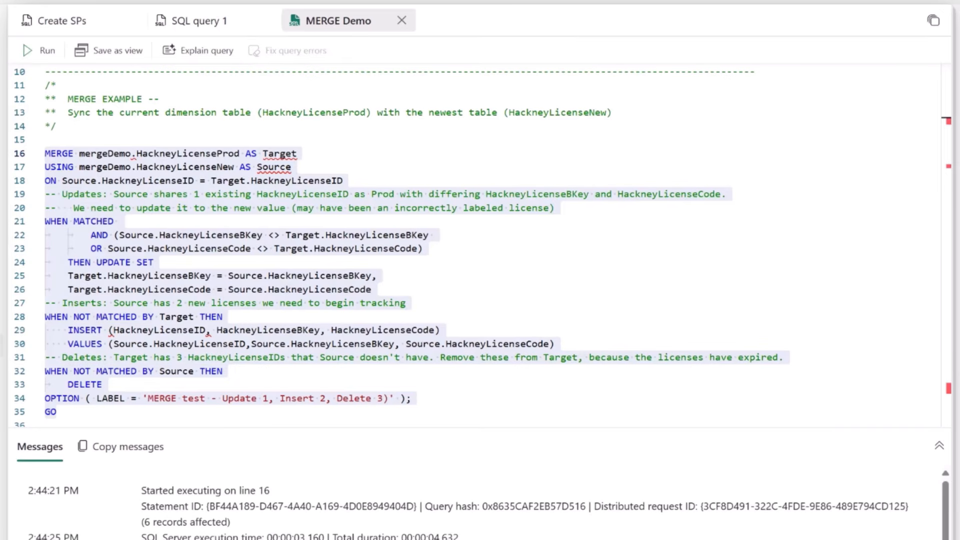
# Execute only mergeDemo.checkConsistency 42954 and compare the Prod rows in Result 2 with the New rows in Result 3
pyautogui.scroll(-1, 505, 400)
pyautogui.moveTo(508, 405); pyautogui.dragTo(98, 382)
pyautogui.click(39, 50)
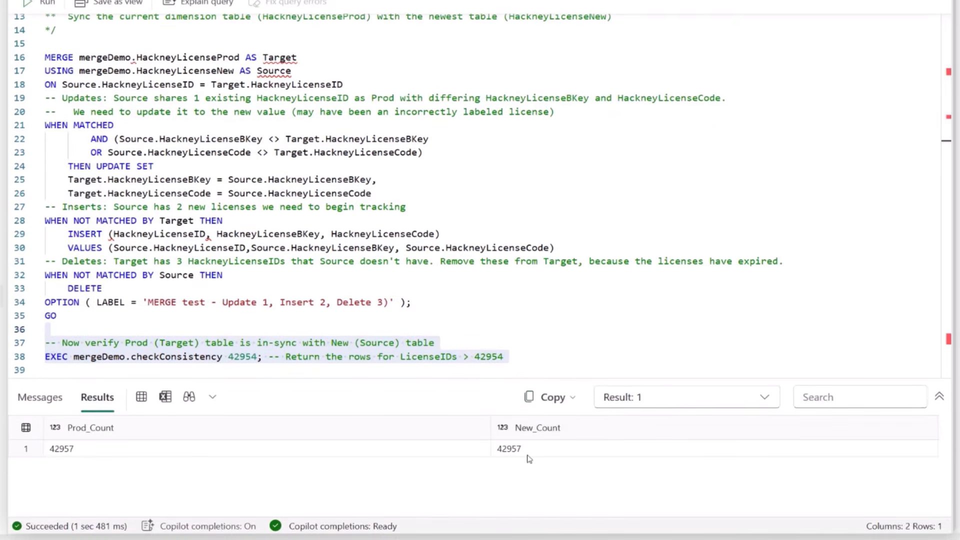
pyautogui.click(622, 398)
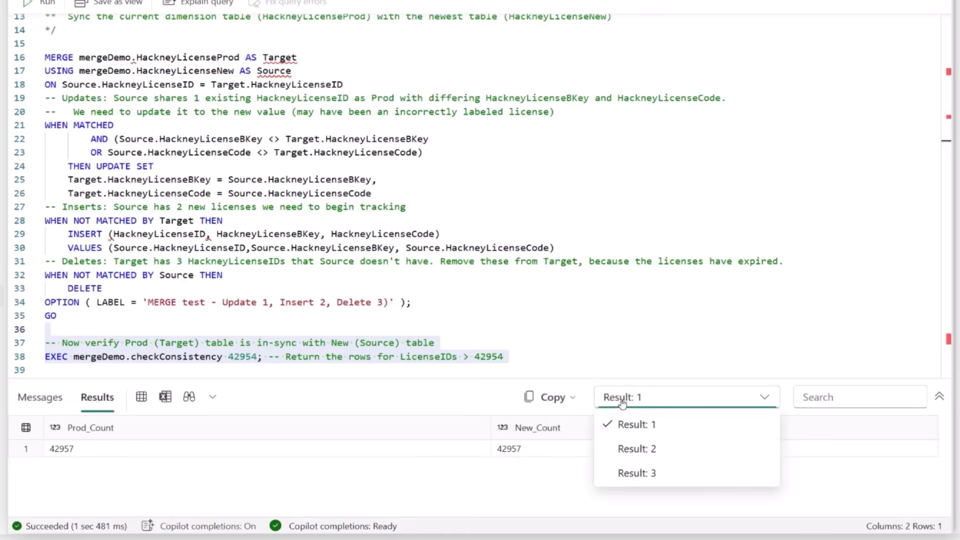
pyautogui.click(633, 448)
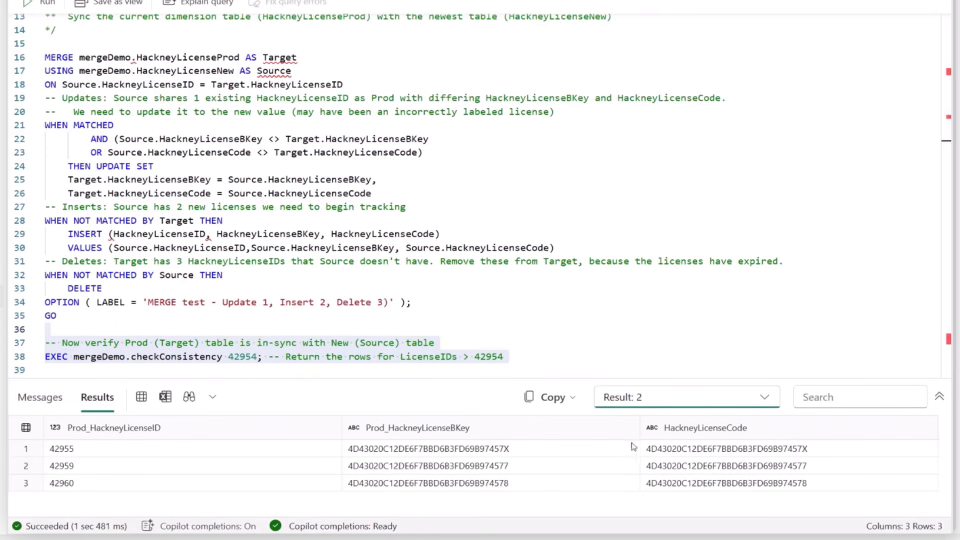
pyautogui.click(769, 402)
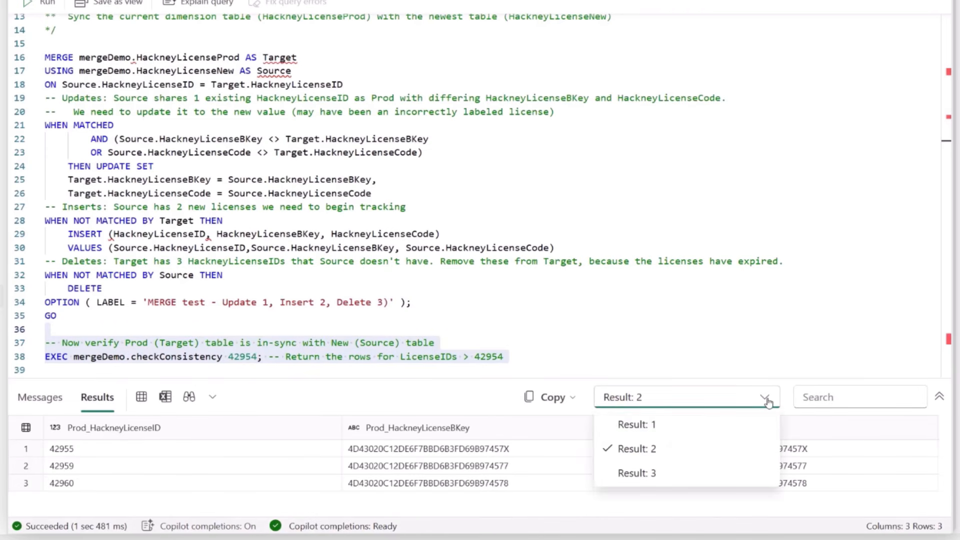
pyautogui.click(657, 473)
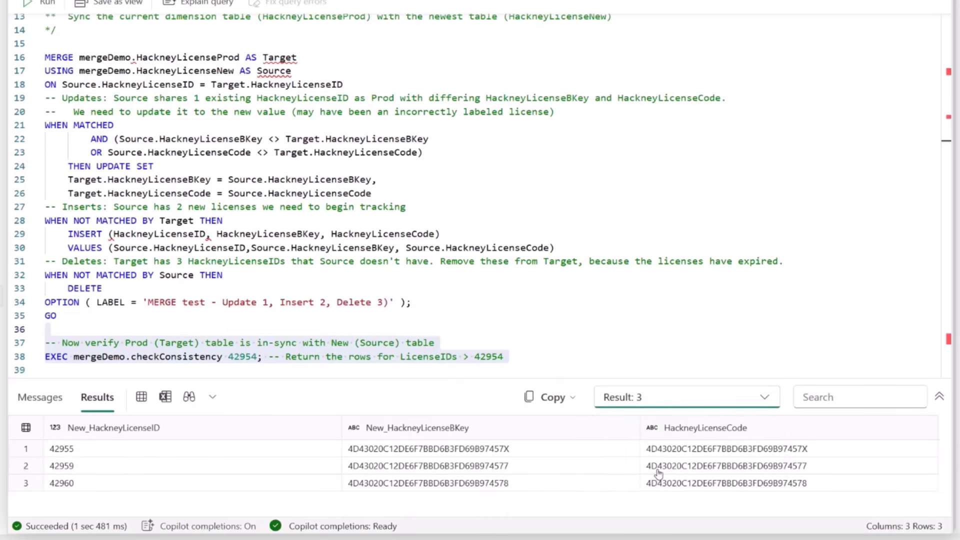